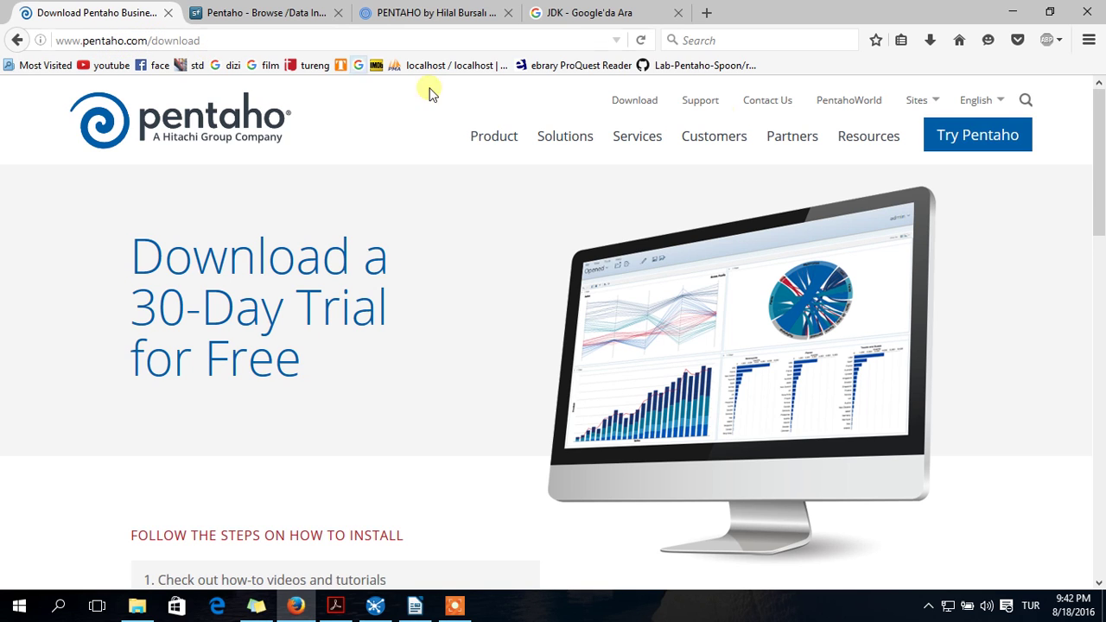
click(963, 142)
scroll(489, 251, down, 12)
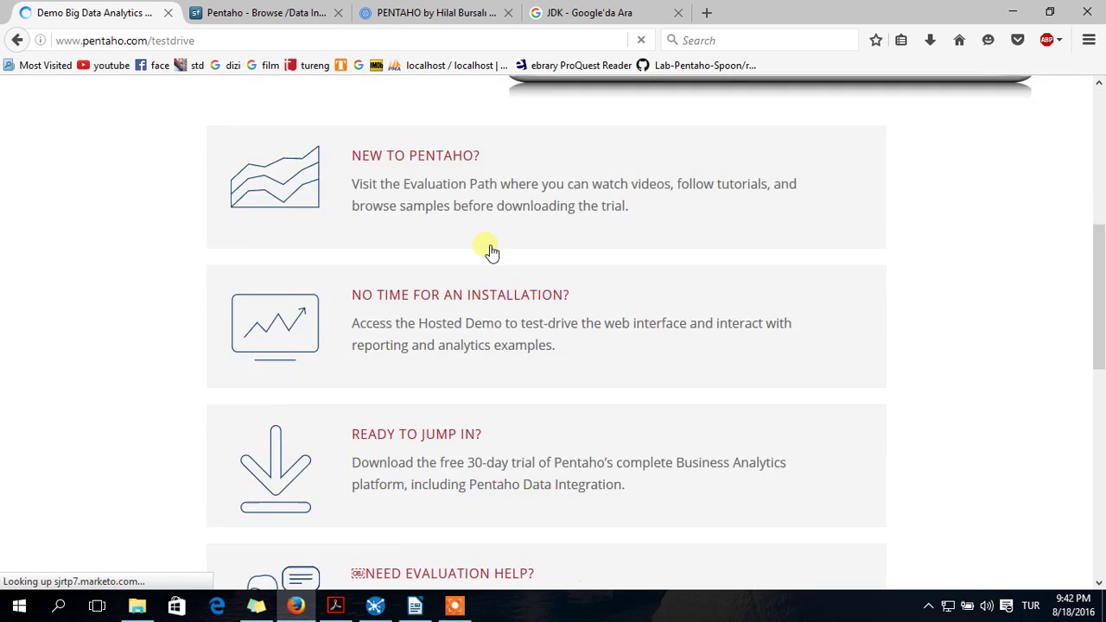
click(450, 197)
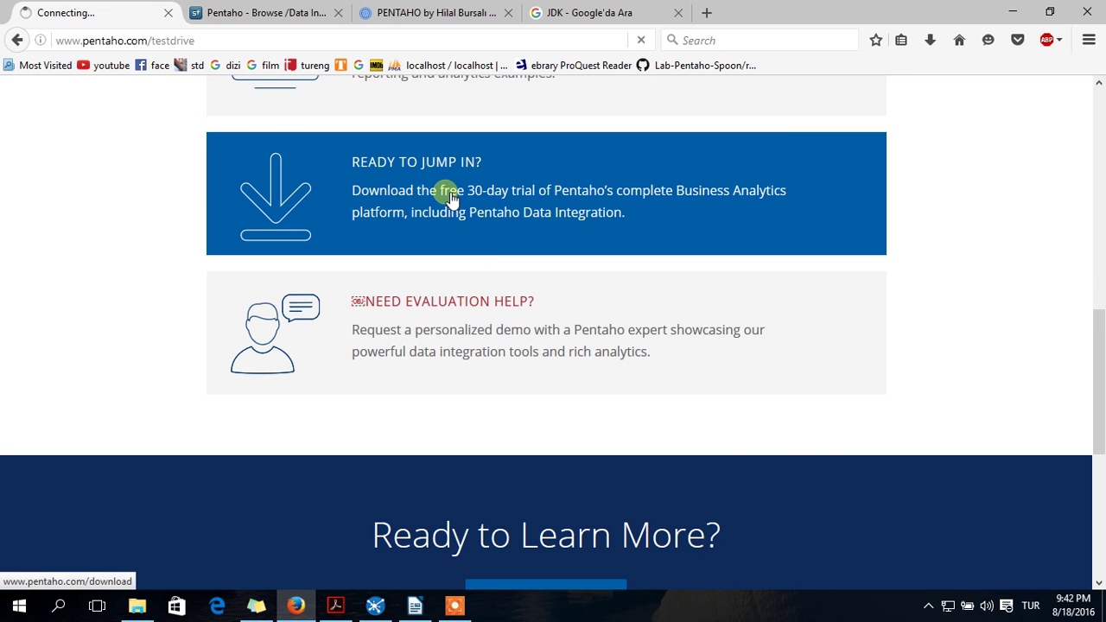
scroll(453, 216, down, 3)
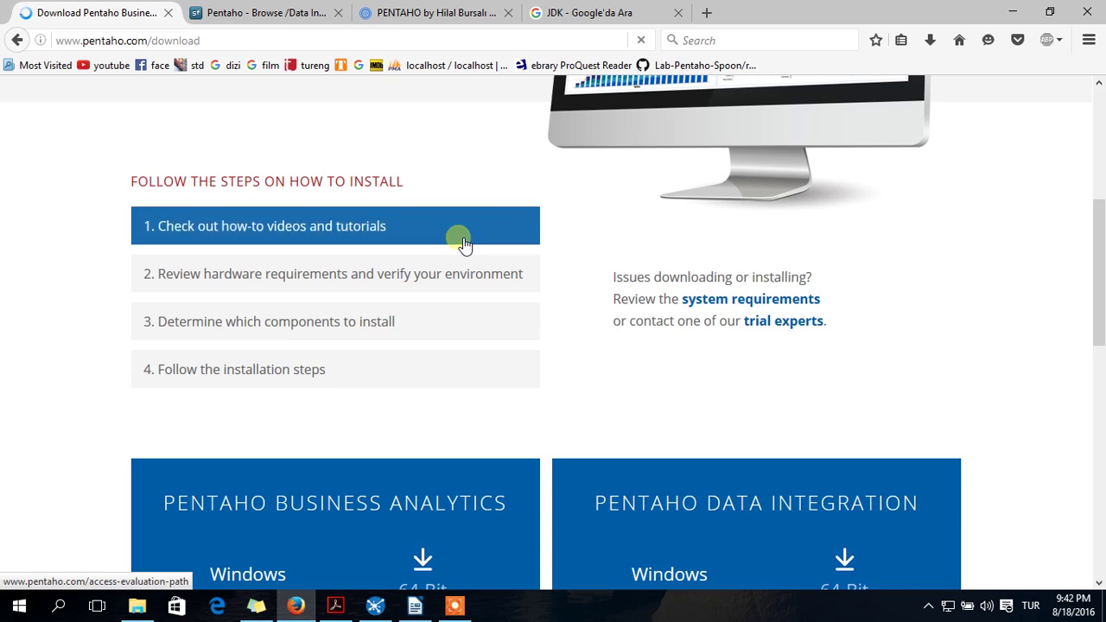
scroll(463, 244, down, 5)
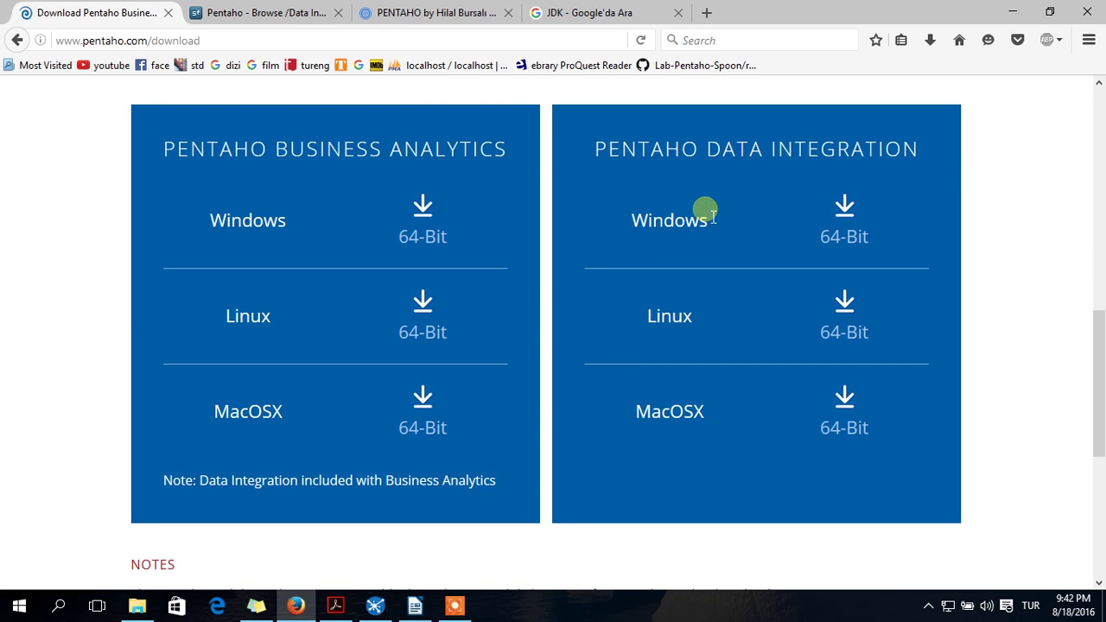
click(832, 250)
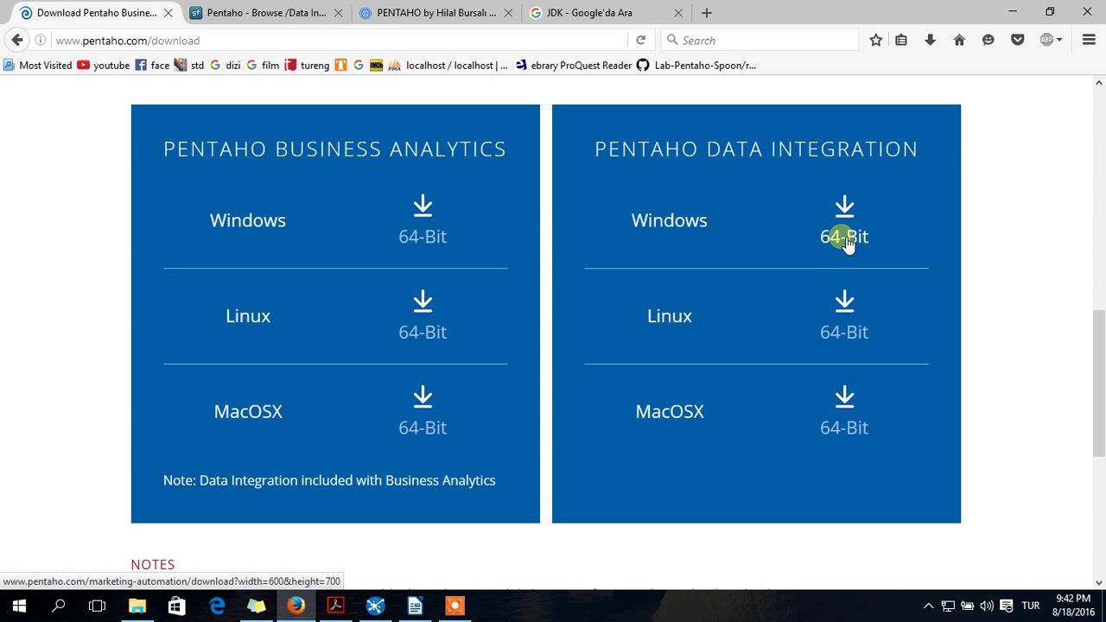
click(847, 242)
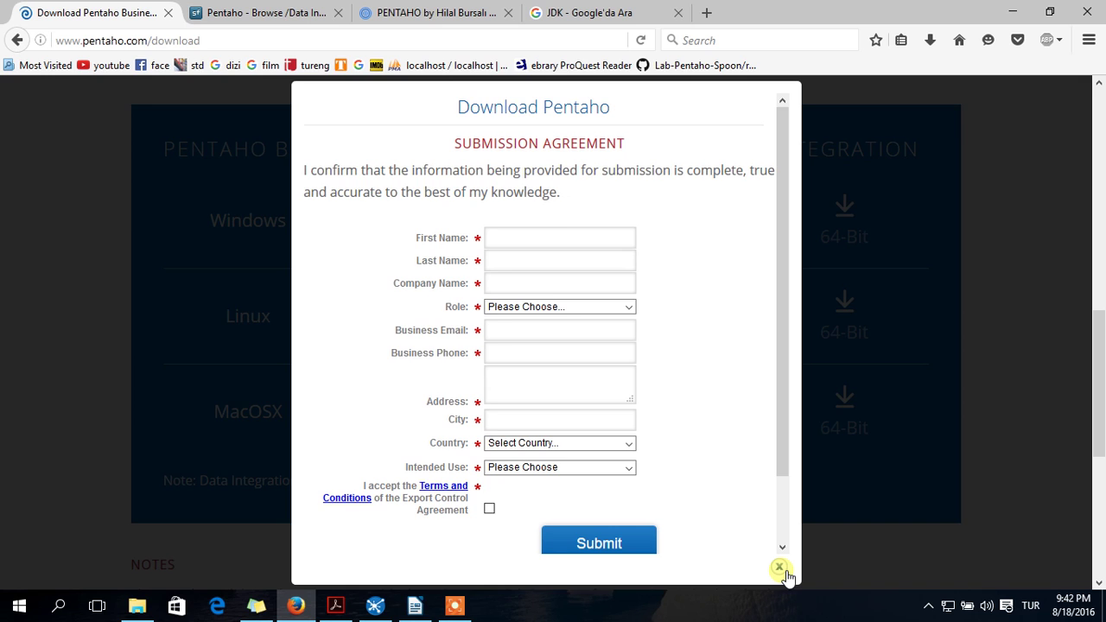
click(779, 568)
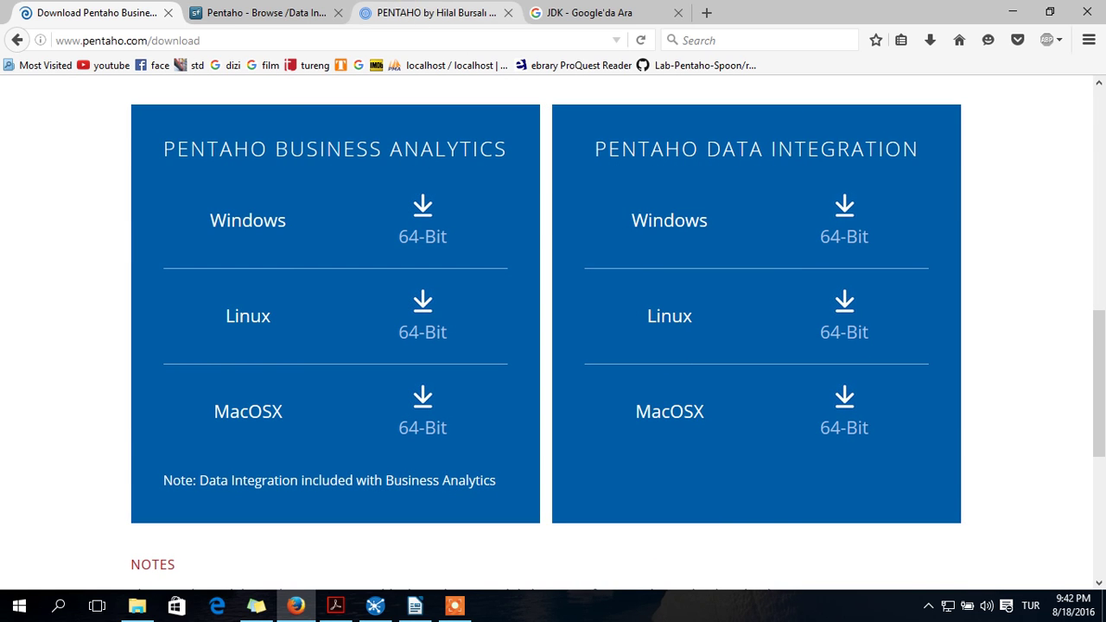
Start downloading pdi-ce-6.1.0.1-196.zip from the SourceForge Pentaho files page.
click(260, 12)
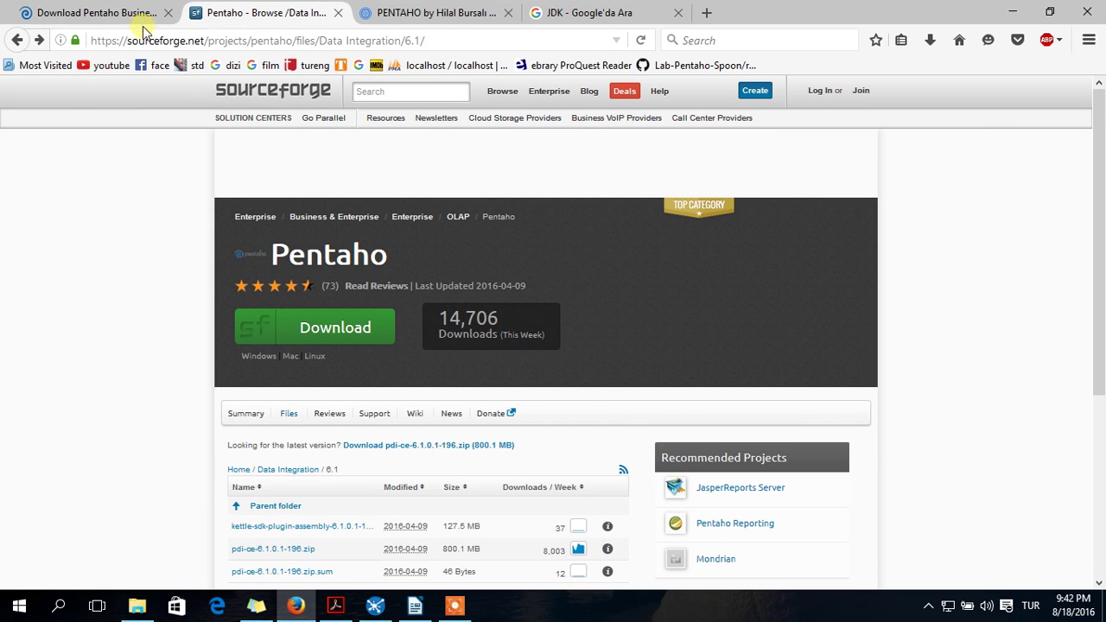
drag(113, 39, 441, 42)
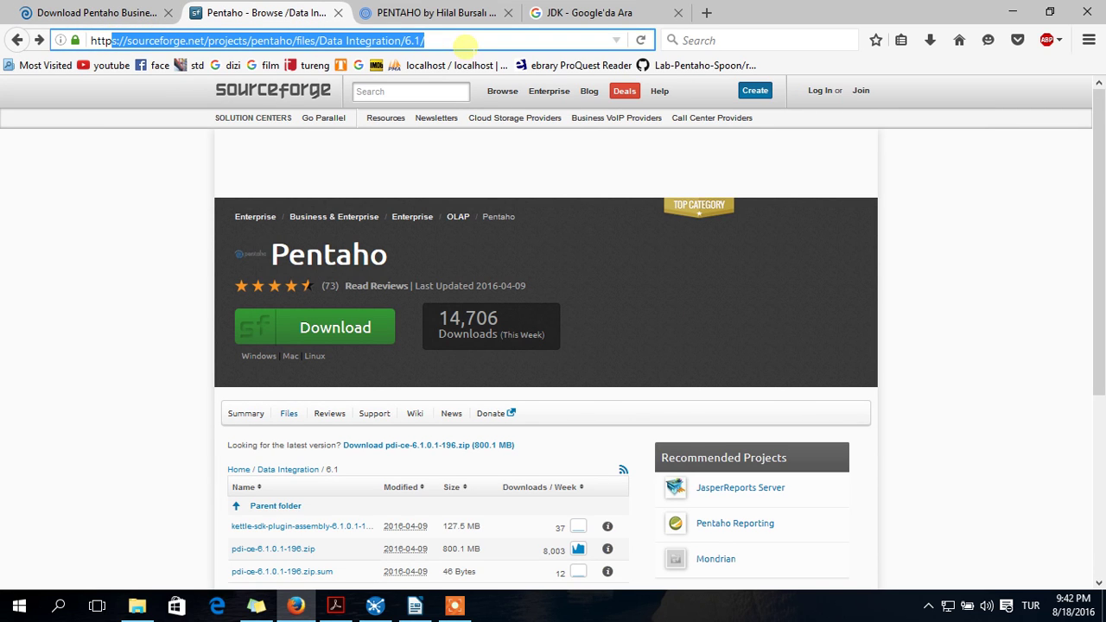
click(423, 450)
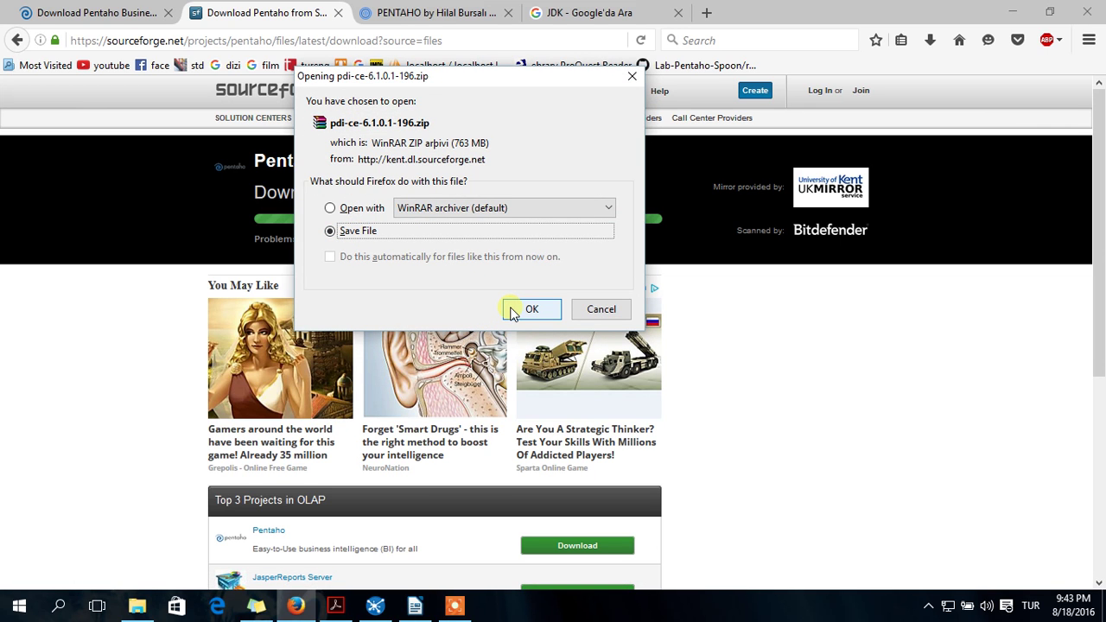
Go back to the Pentaho download page and cancel saving the zip file.
click(95, 13)
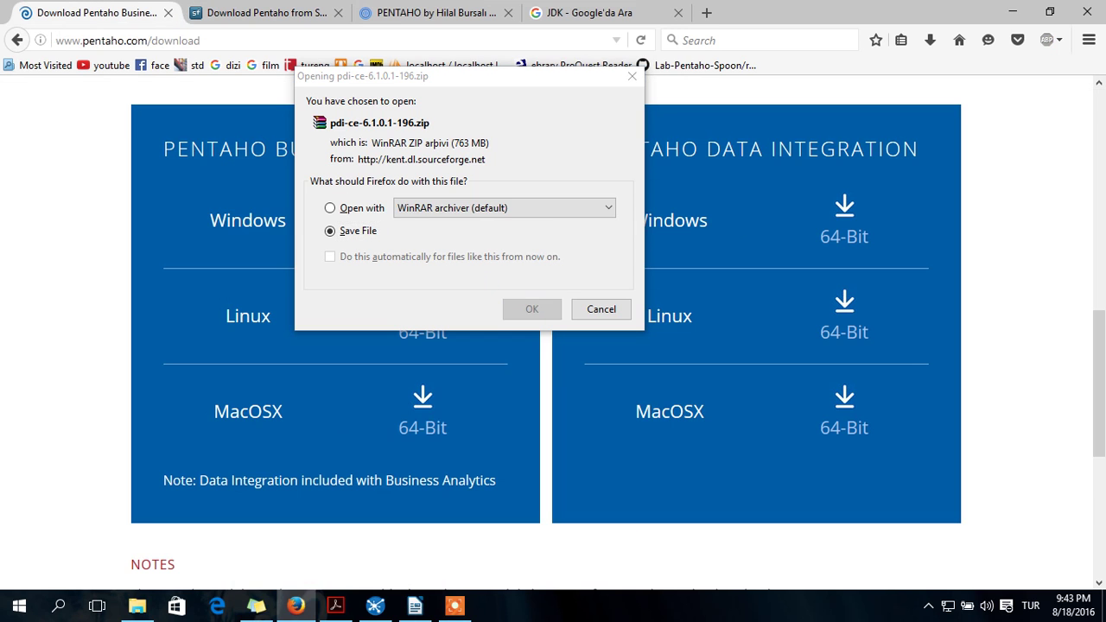
click(627, 310)
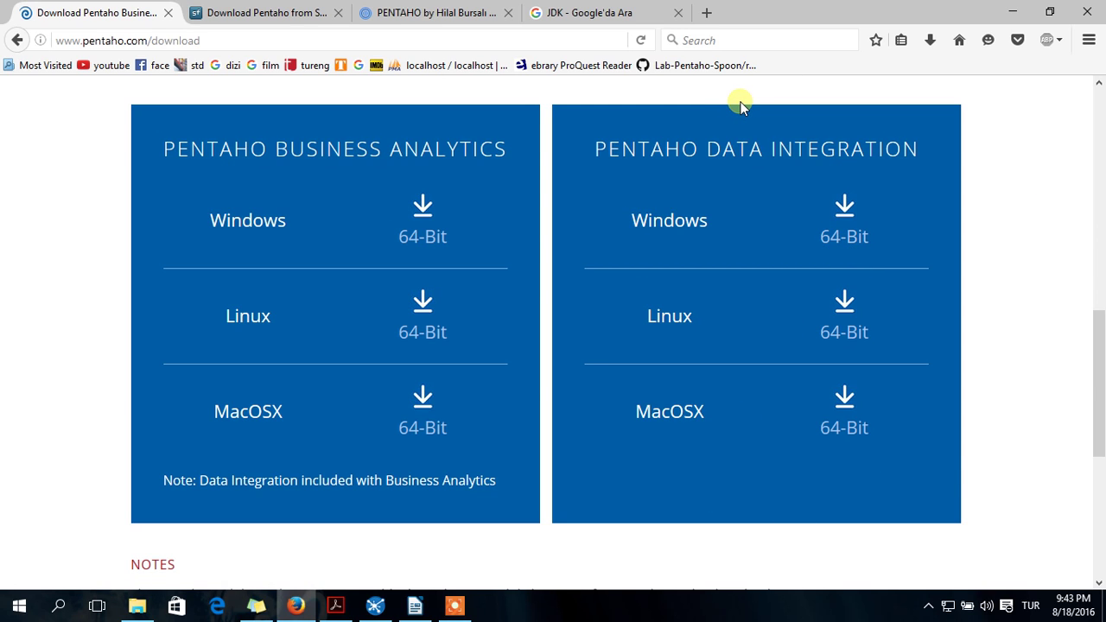
mouse_move(587, 200)
mouse_down()
mouse_move(607, 235)
mouse_move(624, 210)
mouse_move(686, 427)
mouse_move(688, 176)
mouse_up()
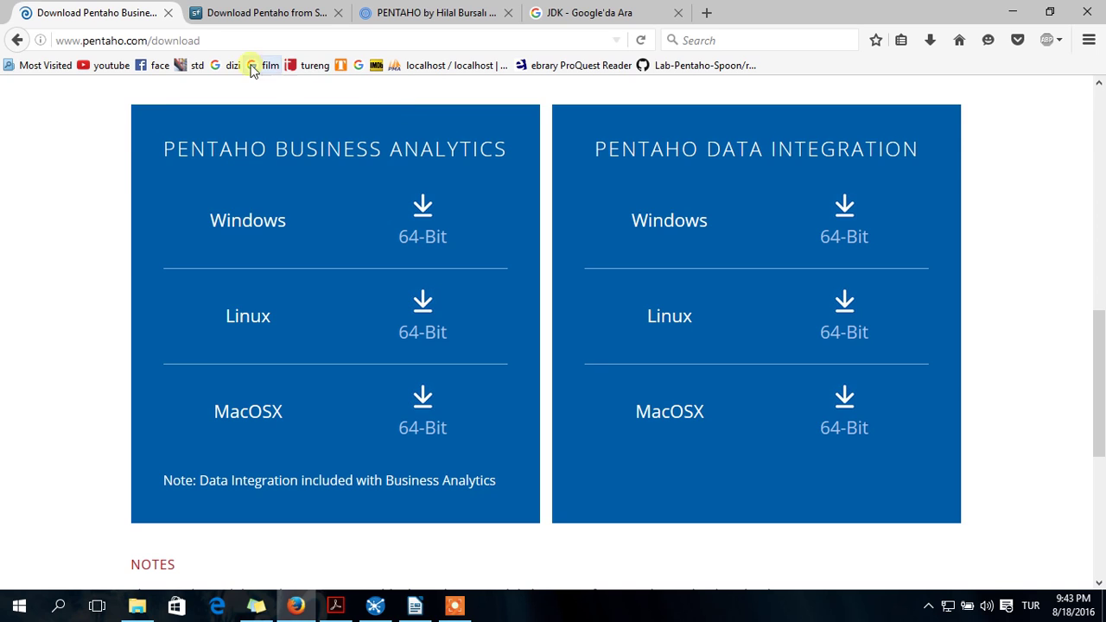
drag(180, 424, 252, 232)
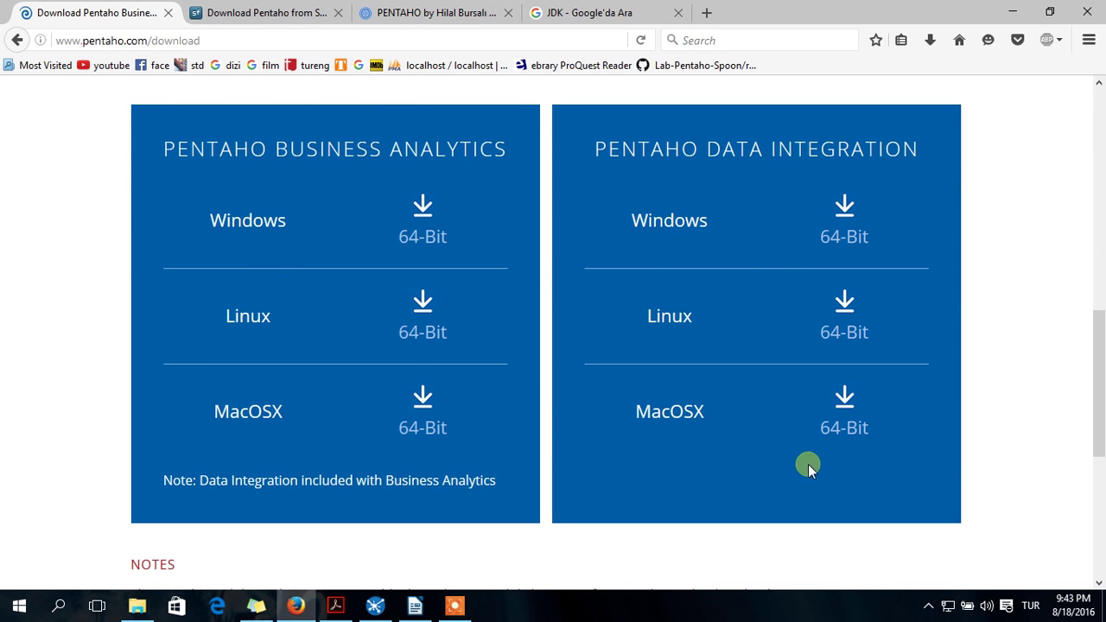
mouse_move(622, 227)
mouse_down()
mouse_move(649, 345)
mouse_move(640, 348)
mouse_up()
Minimize the browser, open the desktop's data-integration folder, and select the Spoon batch file and spoon.sh.
click(1013, 11)
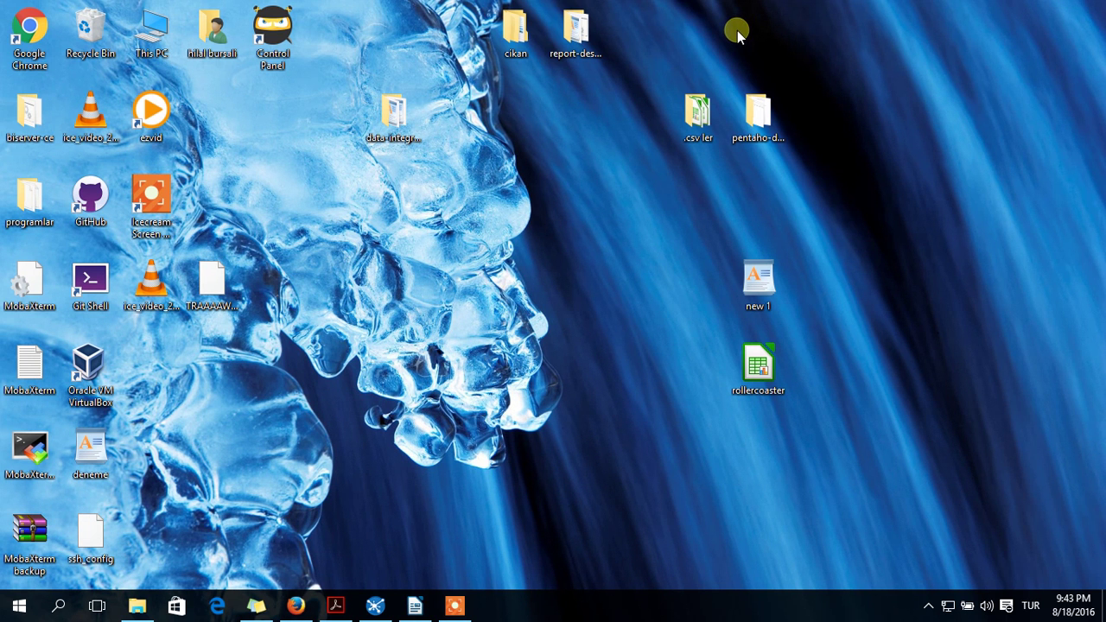
click(412, 124)
double_click(411, 122)
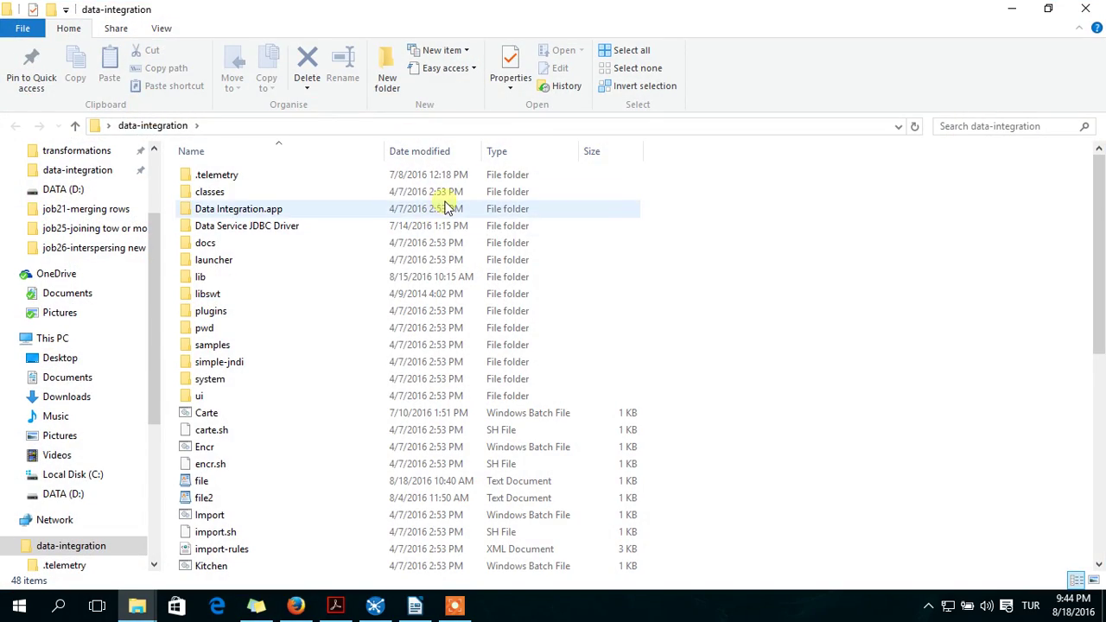
scroll(419, 350, down, 8)
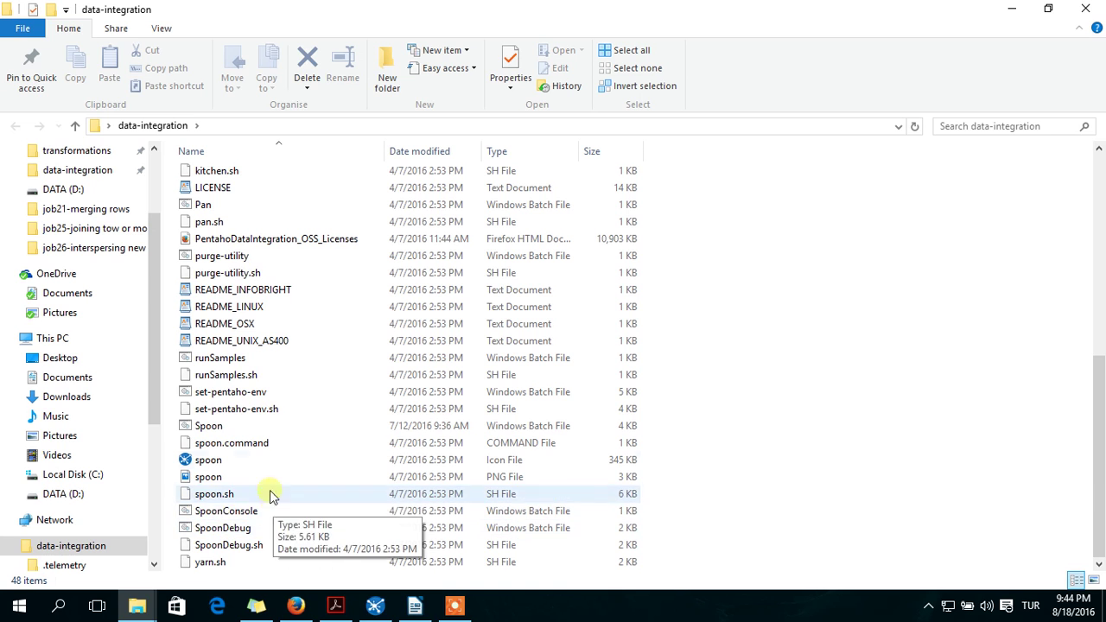
click(249, 425)
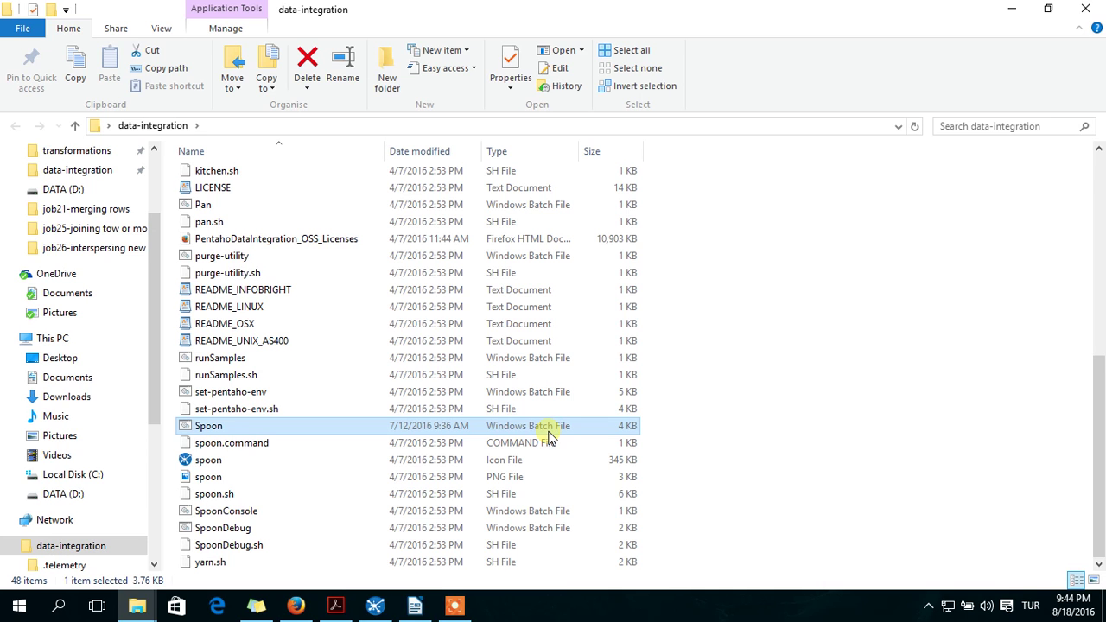
click(291, 498)
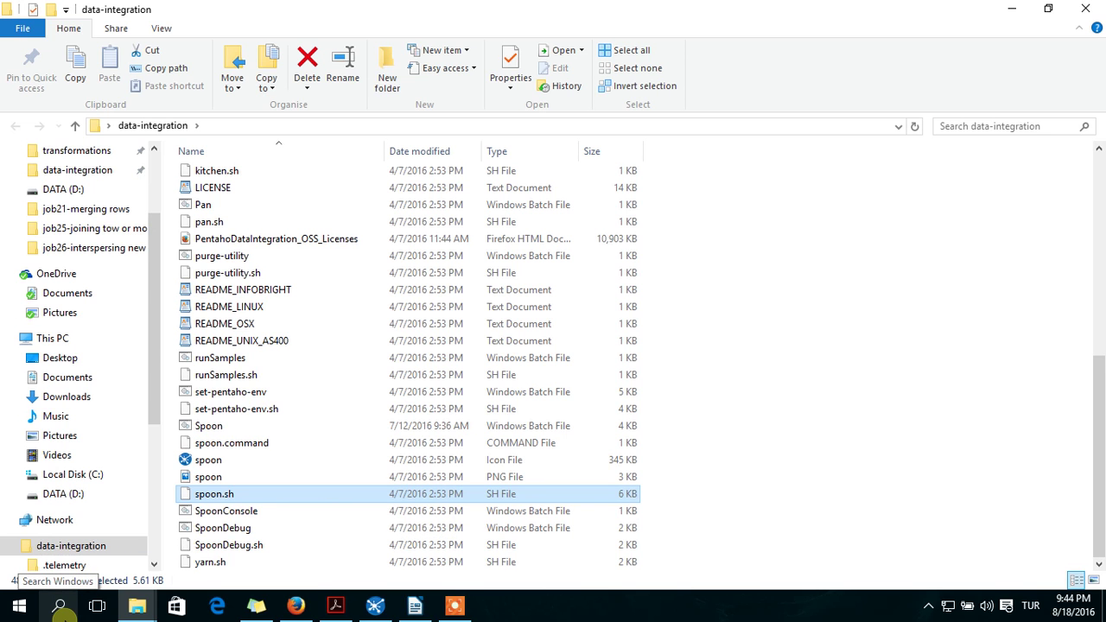
Search 'edit system' to reach the Environment Variables list, then bring Firefox back in front.
click(60, 609)
text(ed)
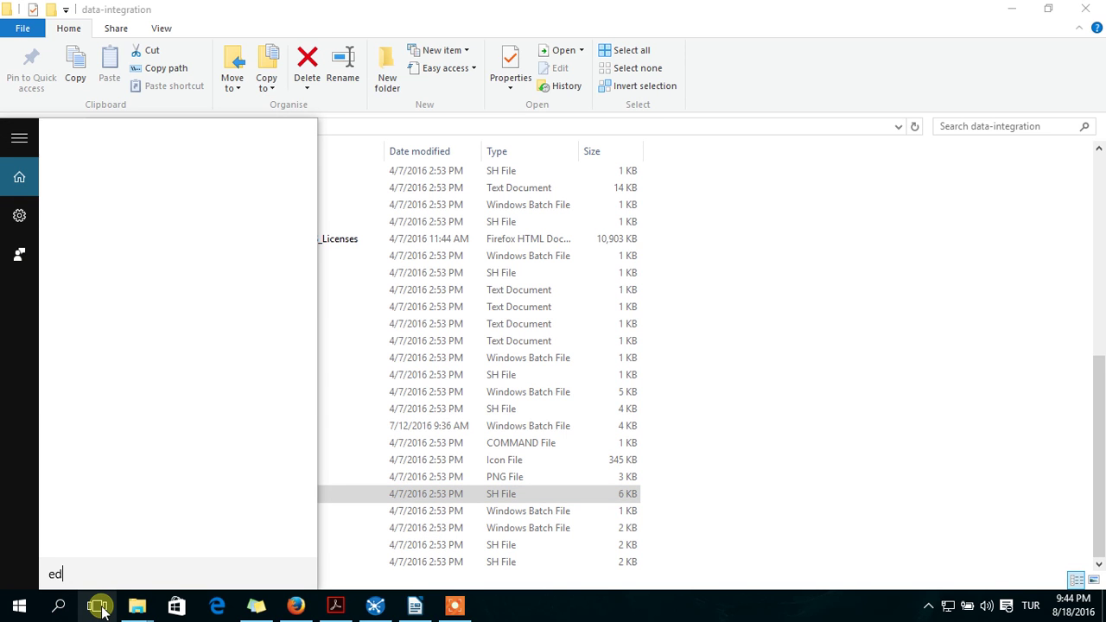
text(it system)
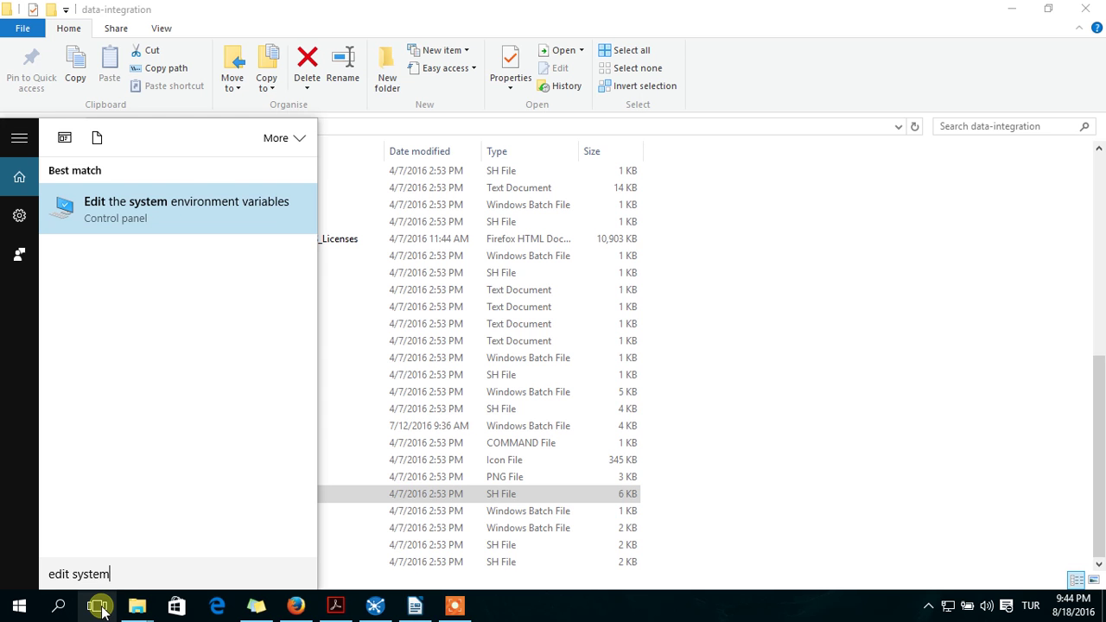
click(266, 221)
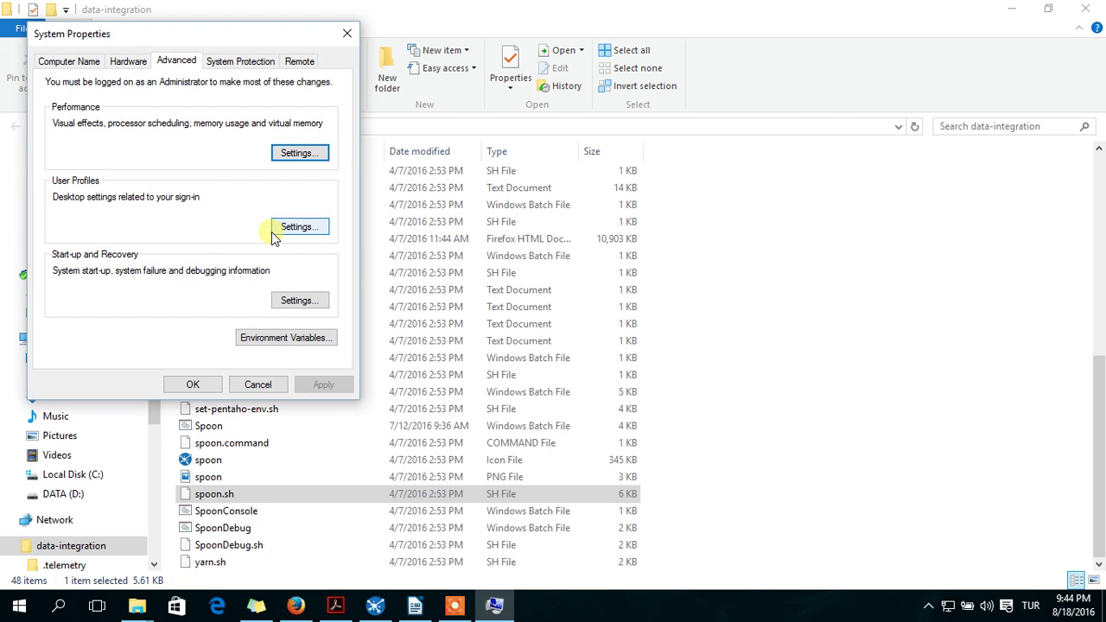
click(270, 339)
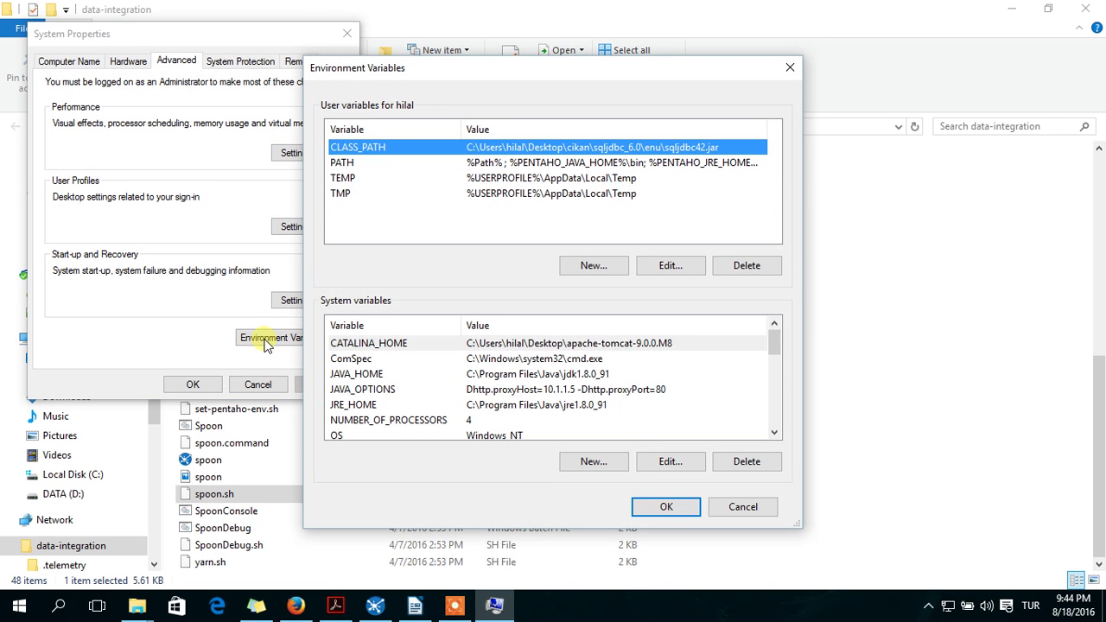
click(295, 604)
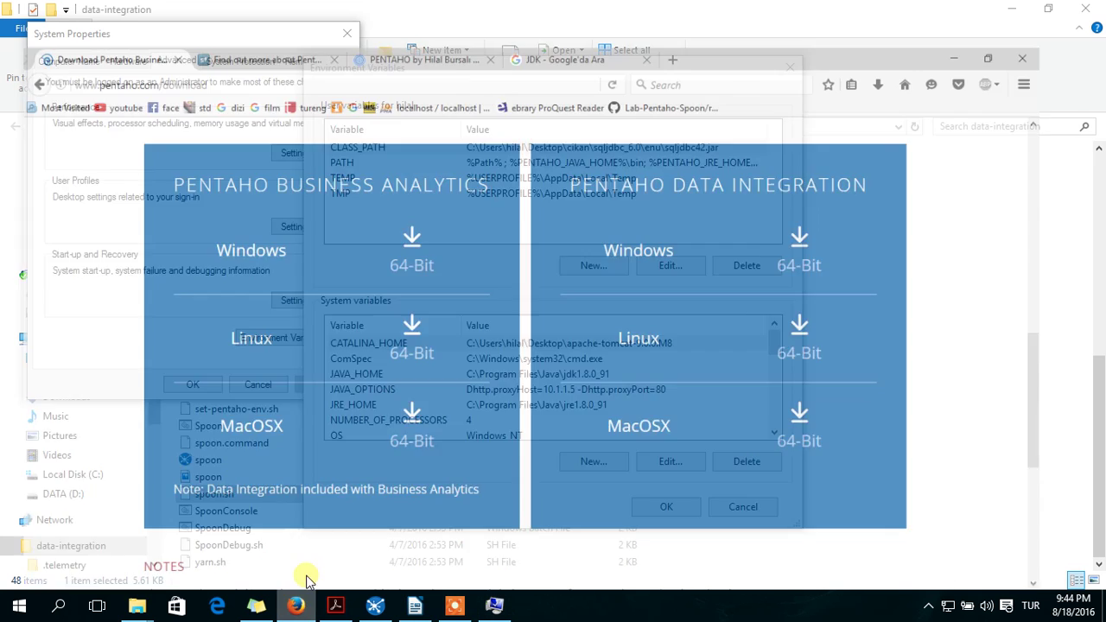
Go from the JDK search results to Oracle's Java SE JDK download page.
click(577, 15)
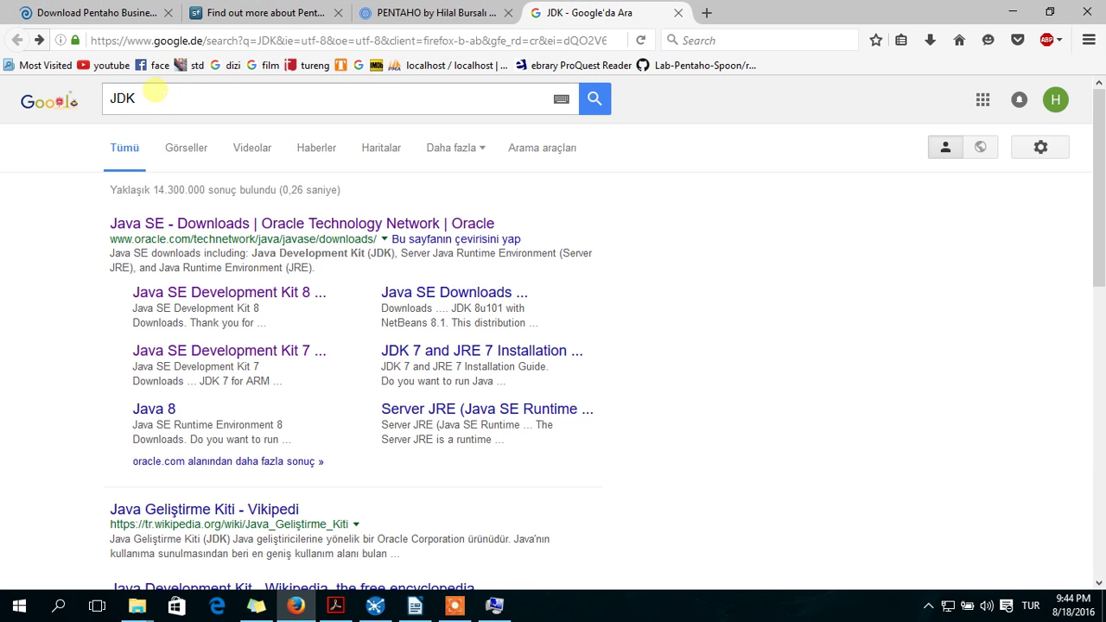
drag(153, 90, 106, 83)
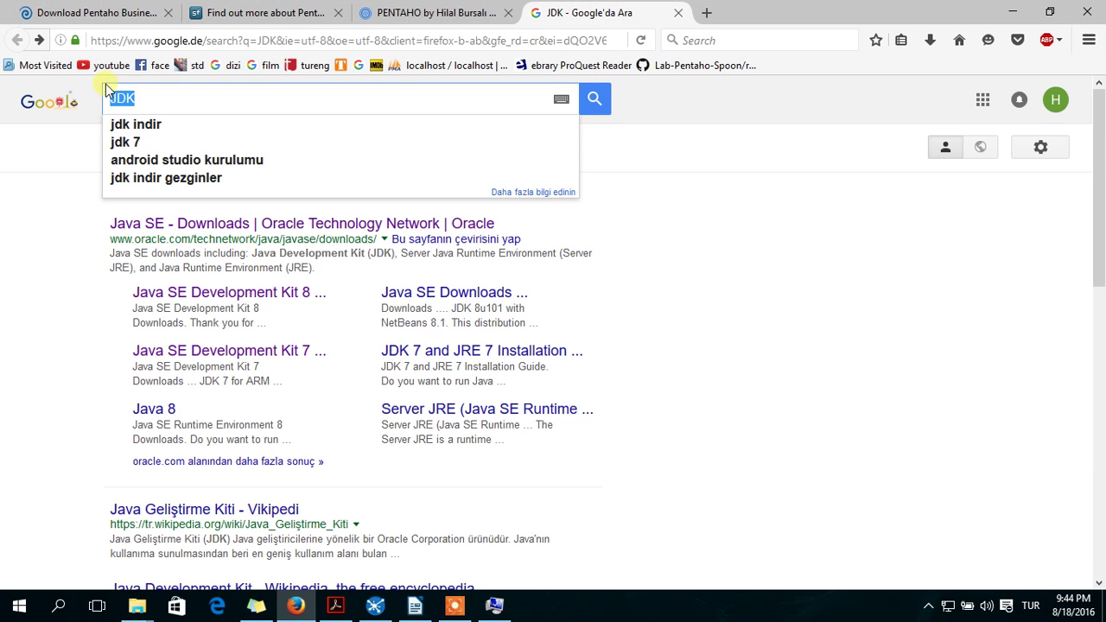
click(143, 225)
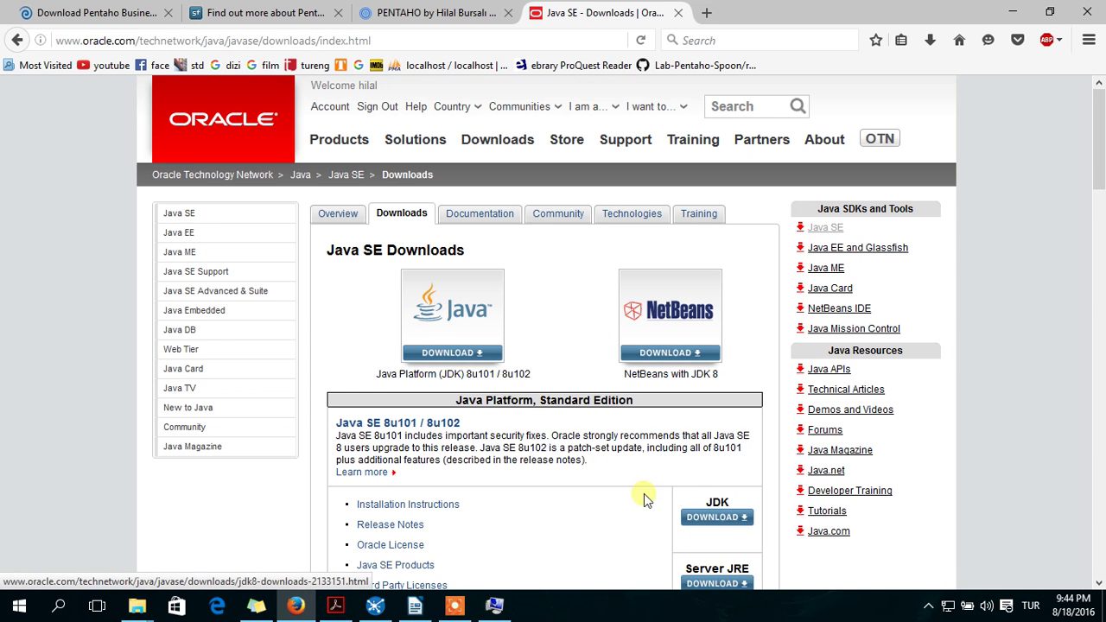
click(713, 517)
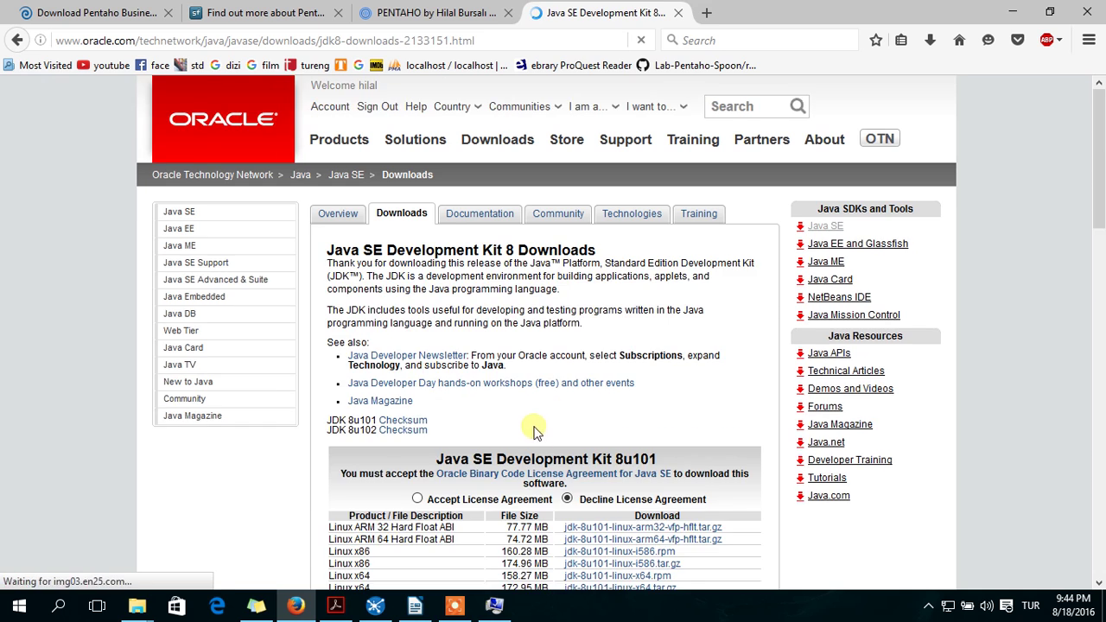
Accept the JDK 8u101 licence and cancel saving the Windows x64 installer.
scroll(533, 430, down, 7)
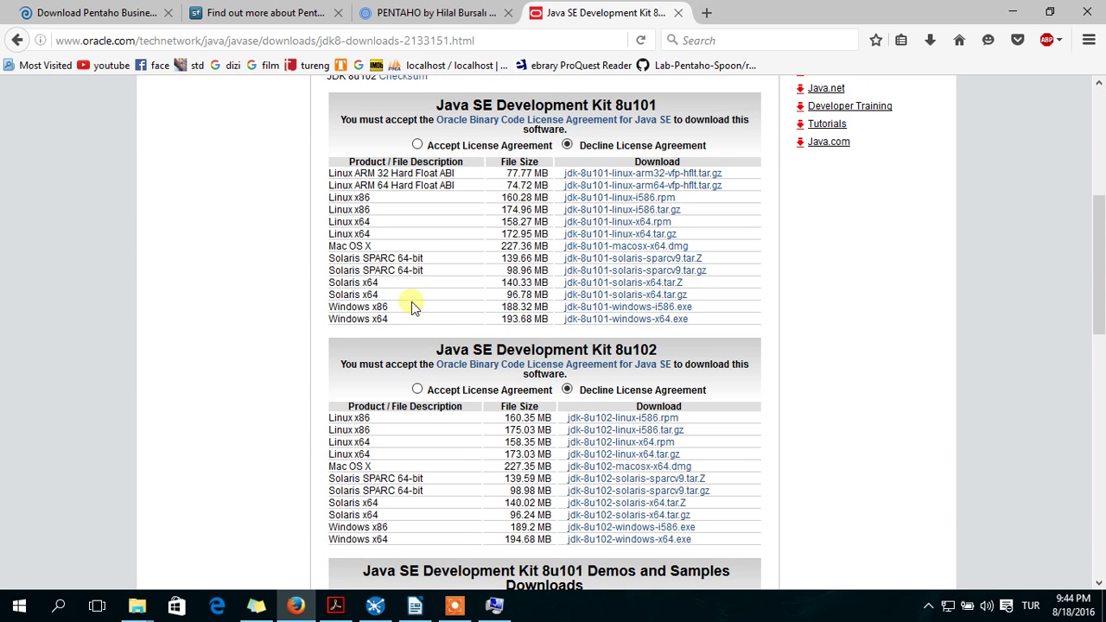
click(416, 146)
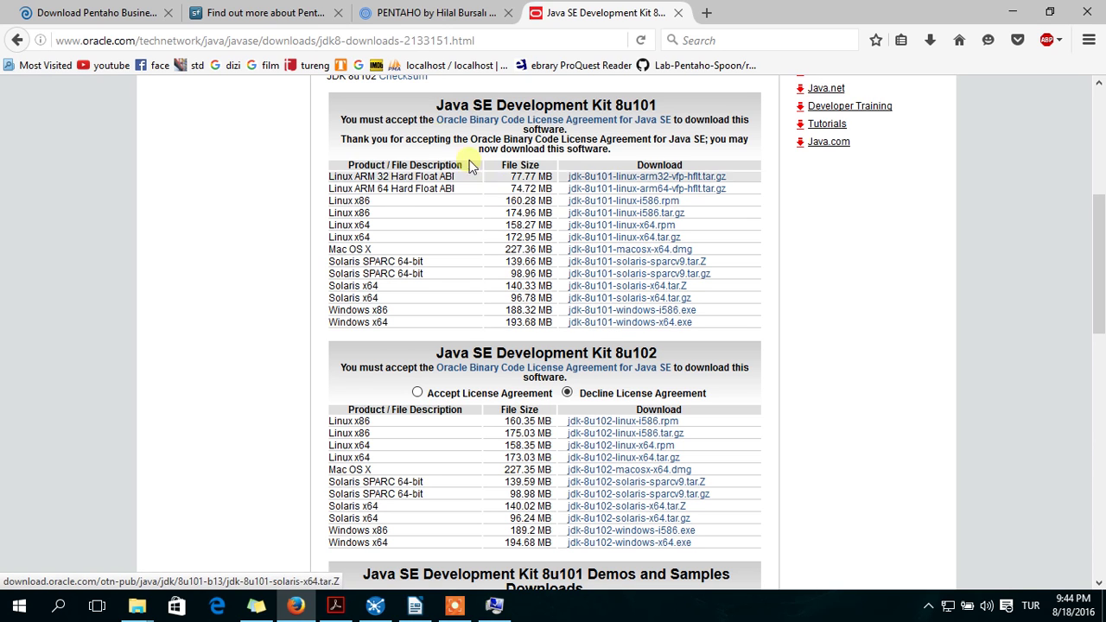
click(654, 326)
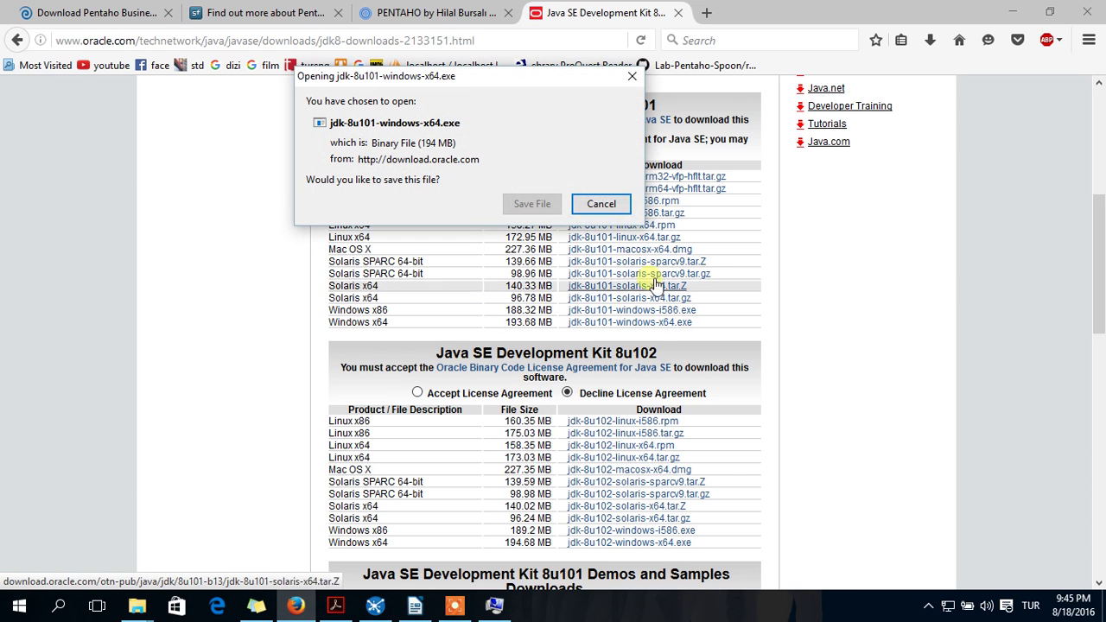
click(593, 204)
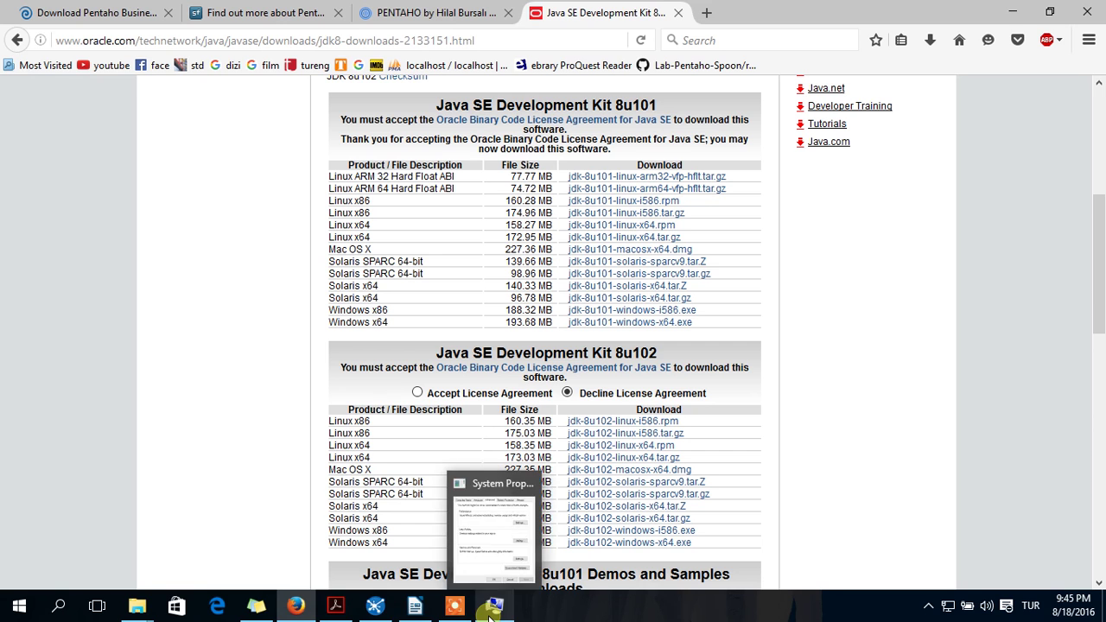
Check that C:\Program Files\Java holds jdk1.8.0_91 and jre1.8.0_91, then return to Environment Variables.
mouse_move(135, 607)
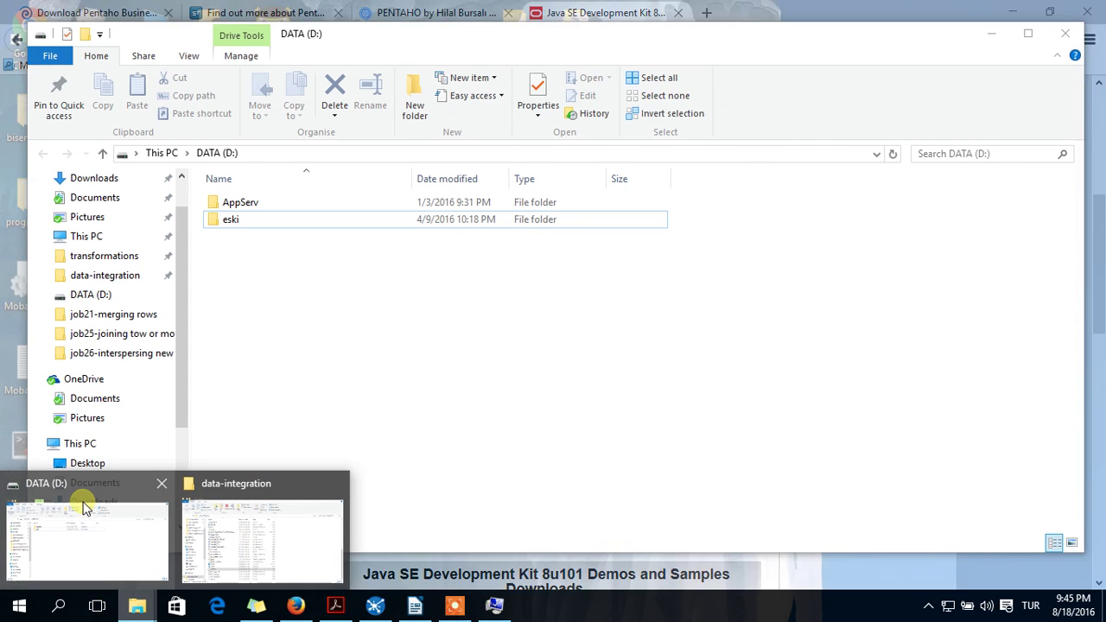
click(87, 510)
scroll(130, 340, up, 1)
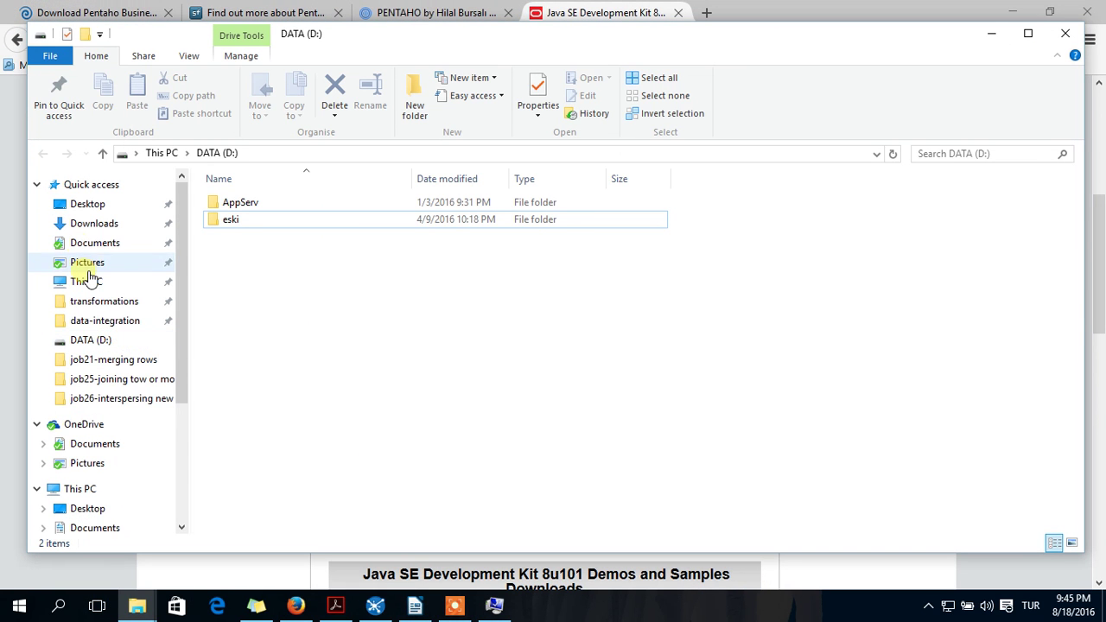
click(78, 490)
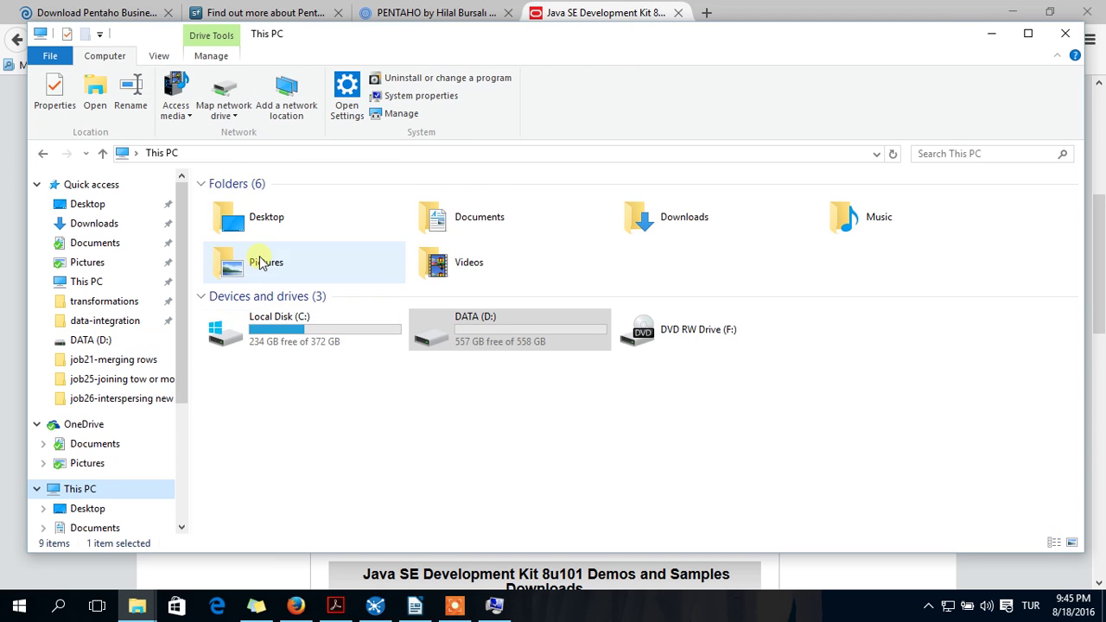
double_click(232, 321)
double_click(264, 324)
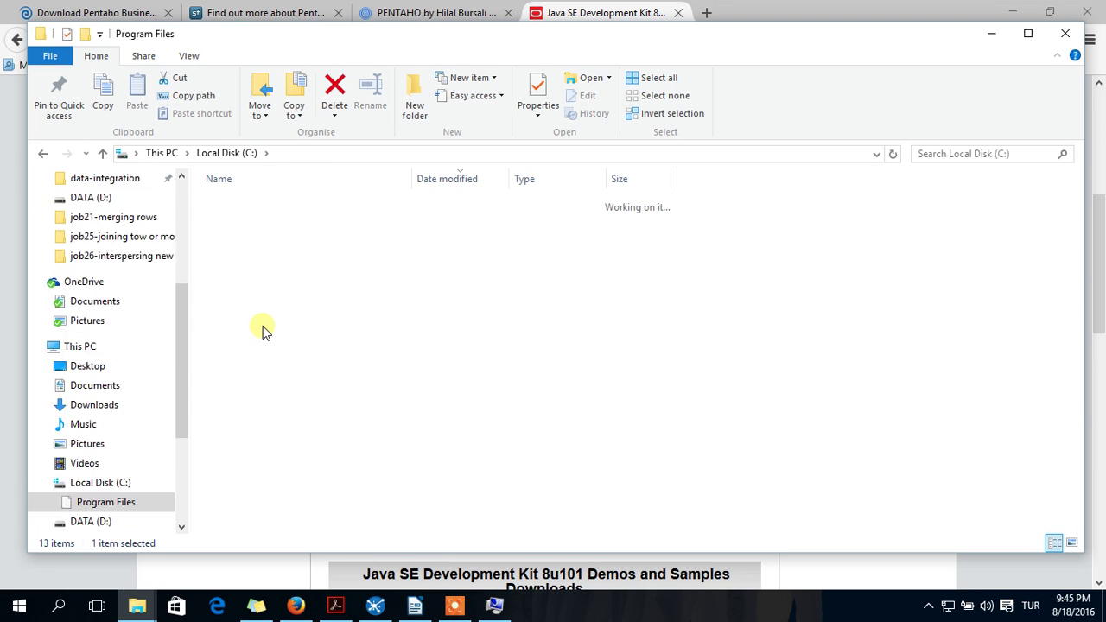
click(285, 474)
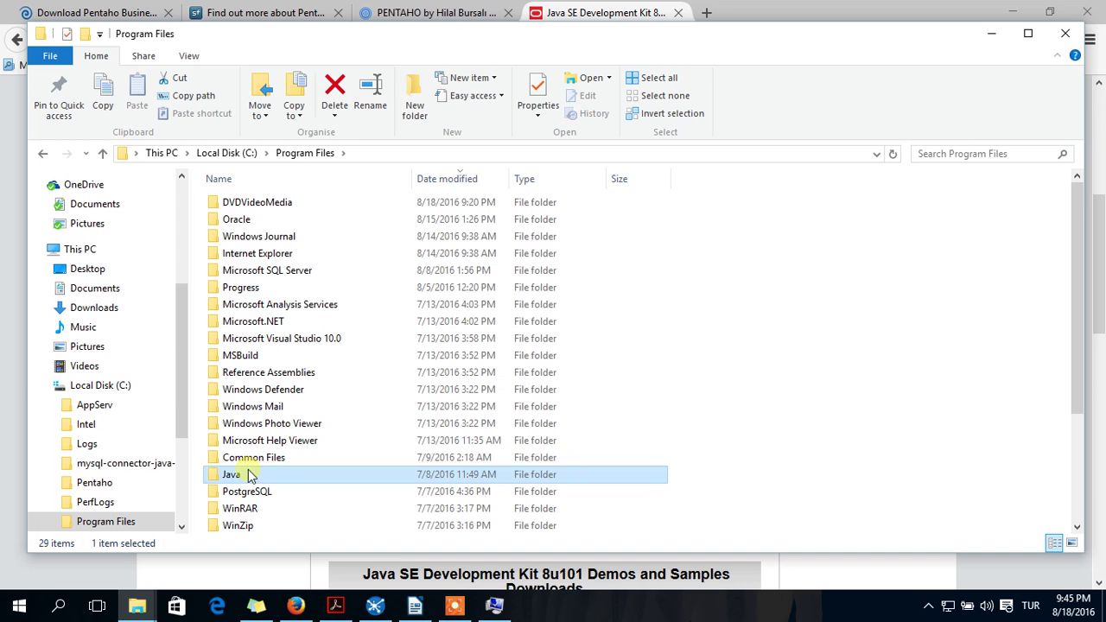
double_click(286, 475)
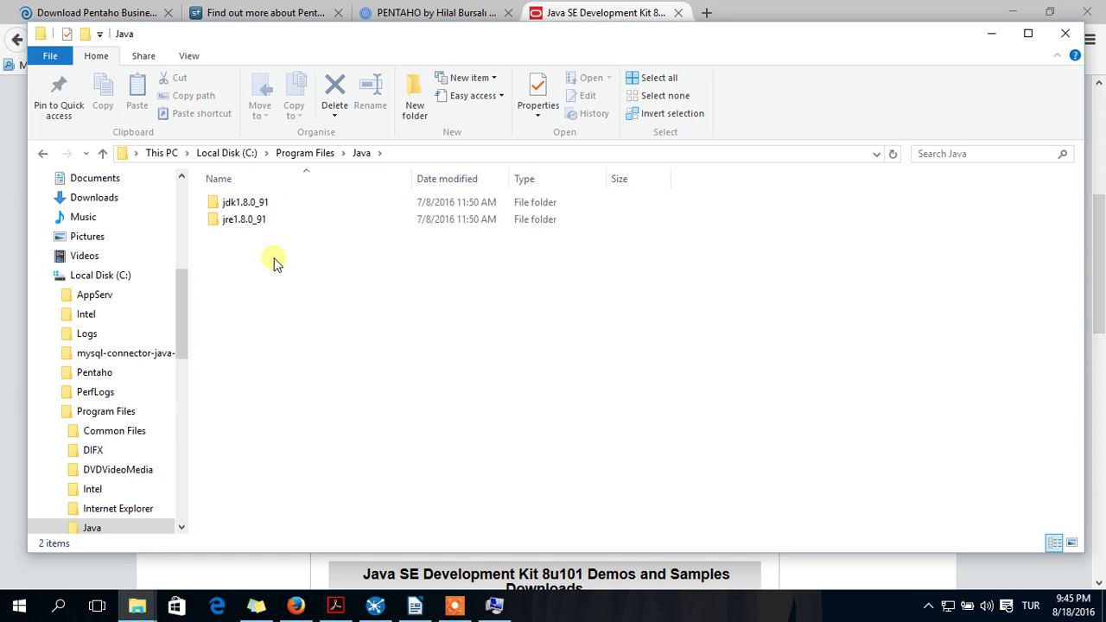
click(492, 607)
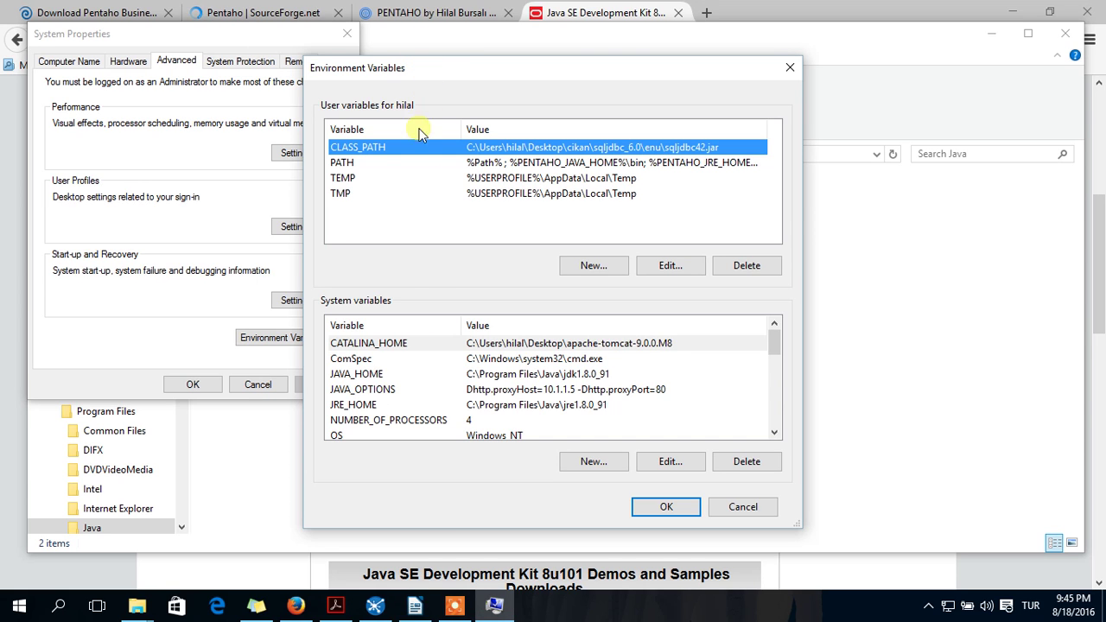
Add system variable PENTAHO_JAVA_HOME with value C:\Program Files\Java\jdk1.8.0_91.
click(594, 462)
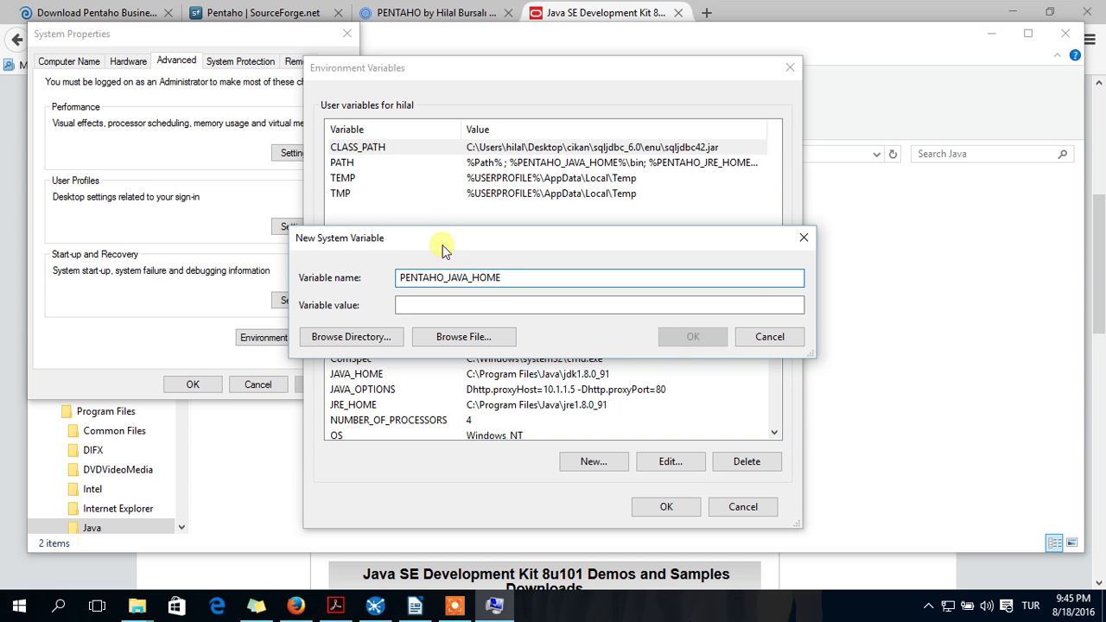
click(307, 337)
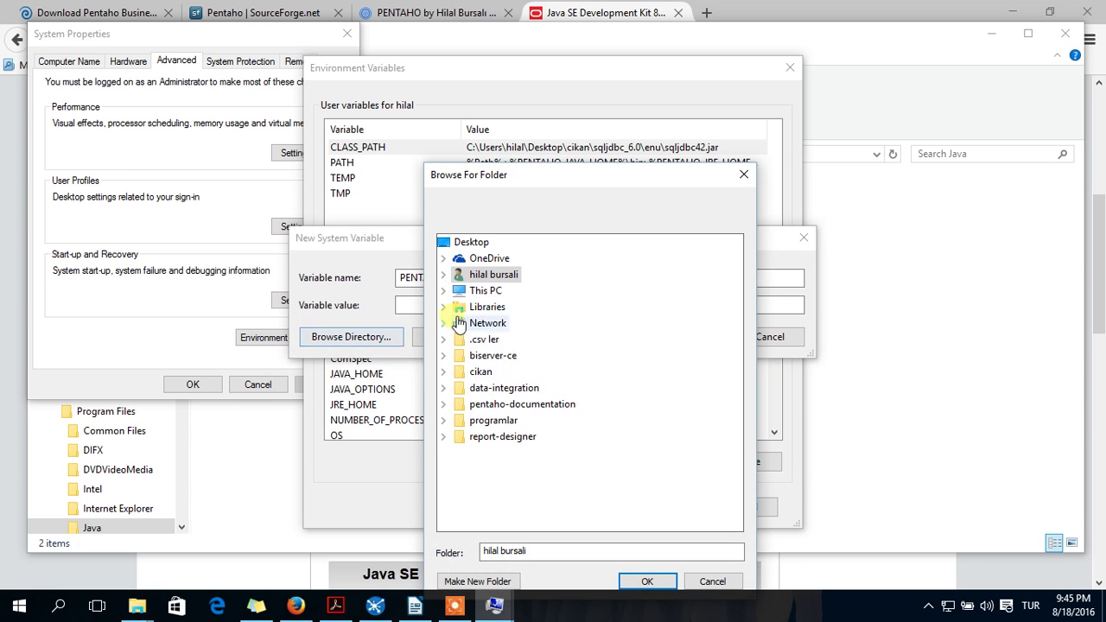
click(444, 290)
click(460, 405)
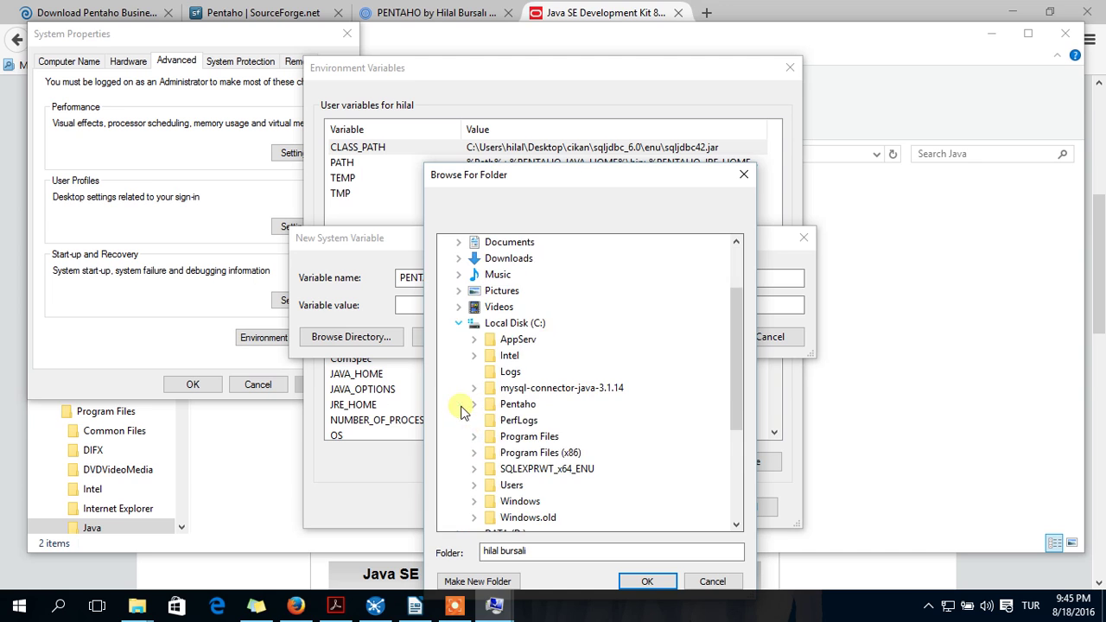
scroll(469, 417, down, 4)
scroll(488, 353, up, 6)
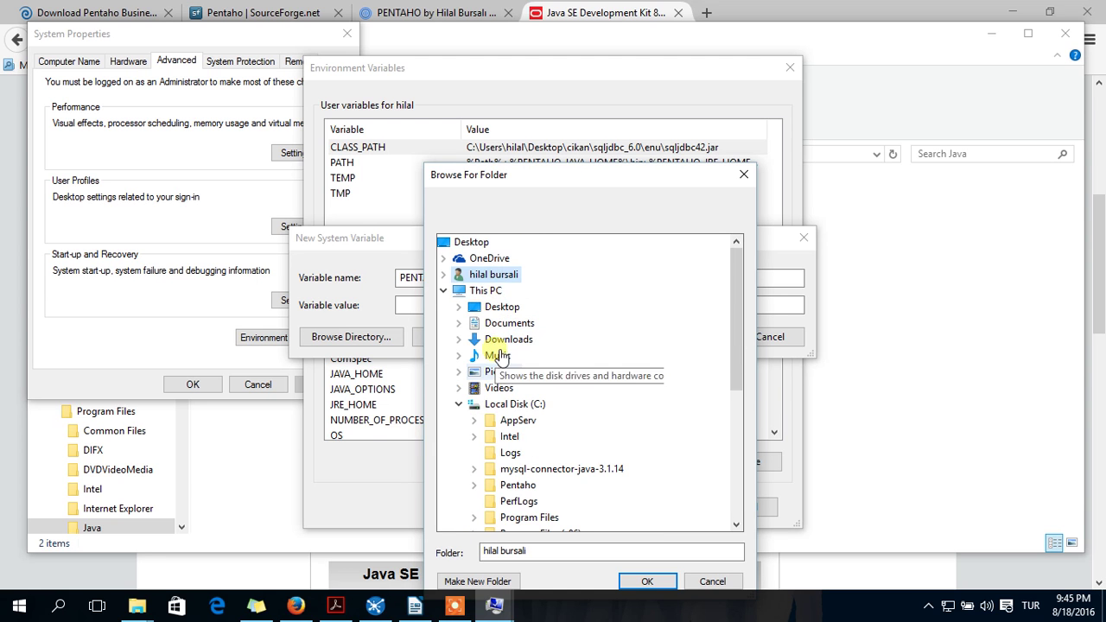
click(473, 517)
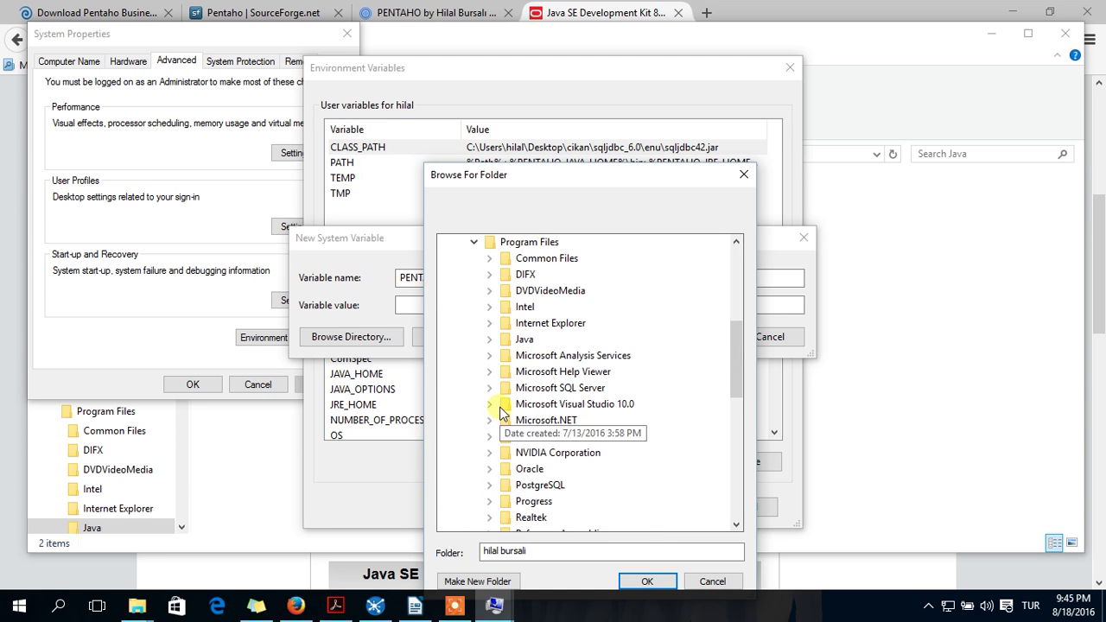
click(489, 337)
double_click(529, 355)
click(624, 580)
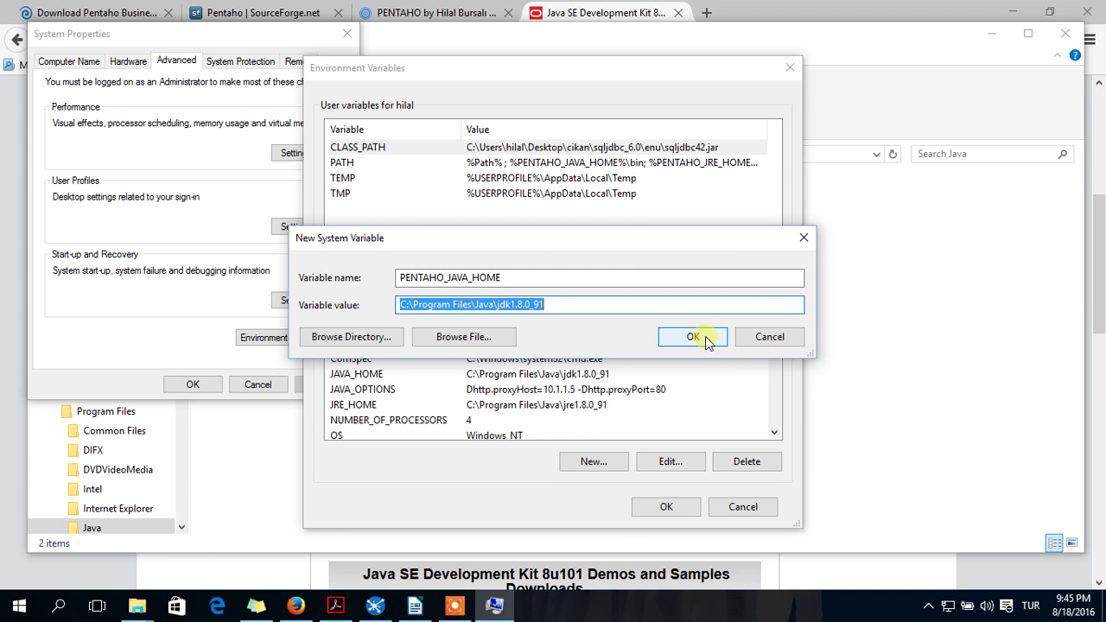
Rename the variable to PENTAHO_JRE_HOME and remove jdk1.8.0_91 from its value.
drag(526, 278, 446, 277)
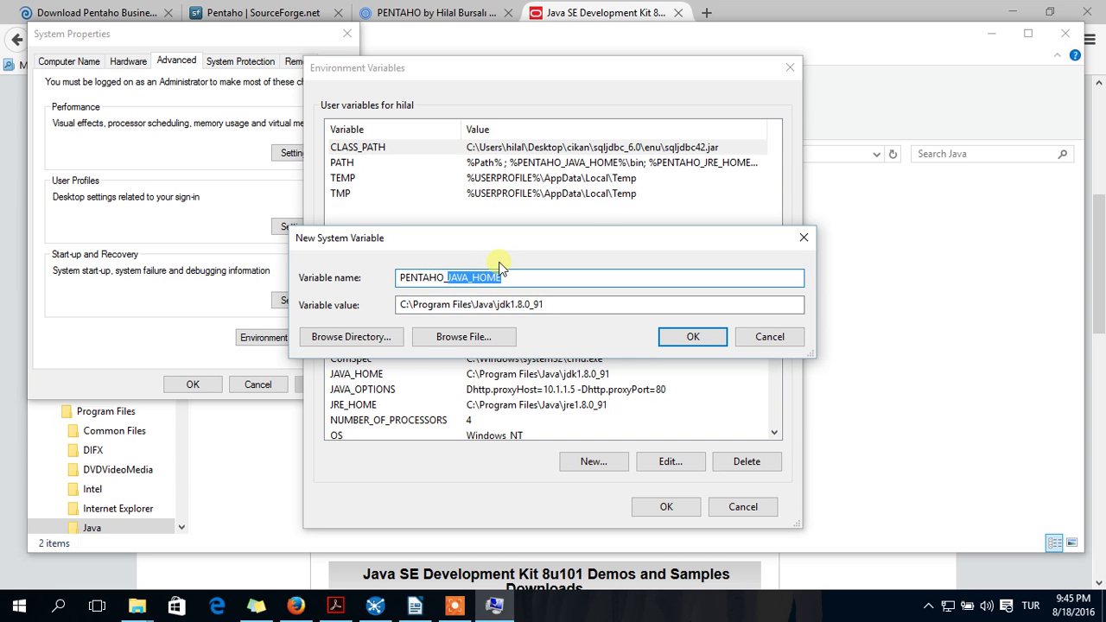
text(J)
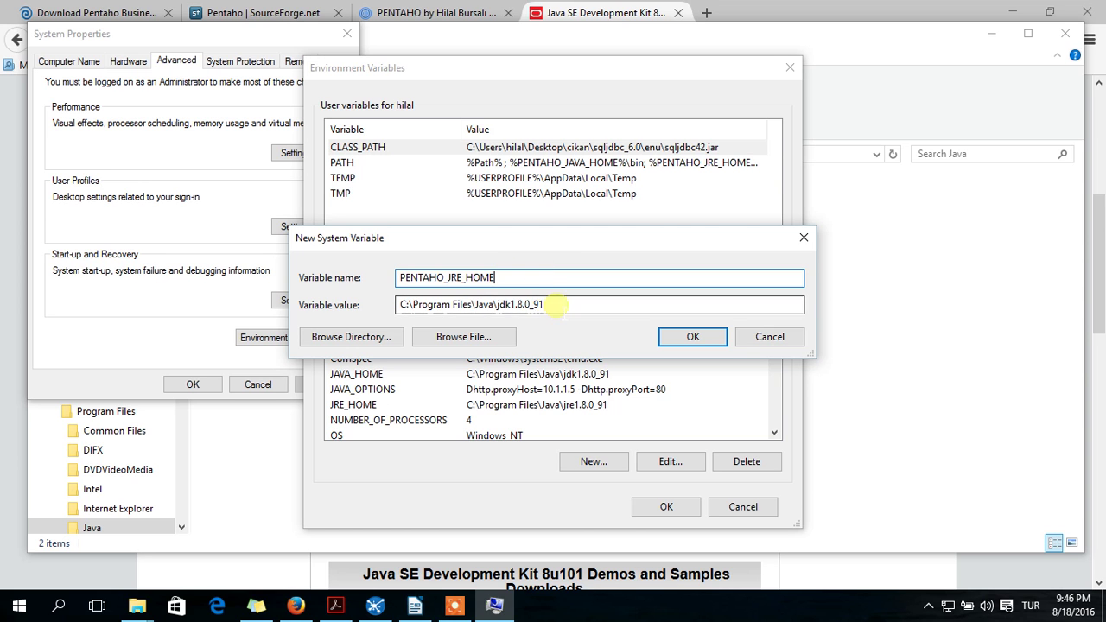
drag(548, 303, 496, 303)
key(BackSpace)
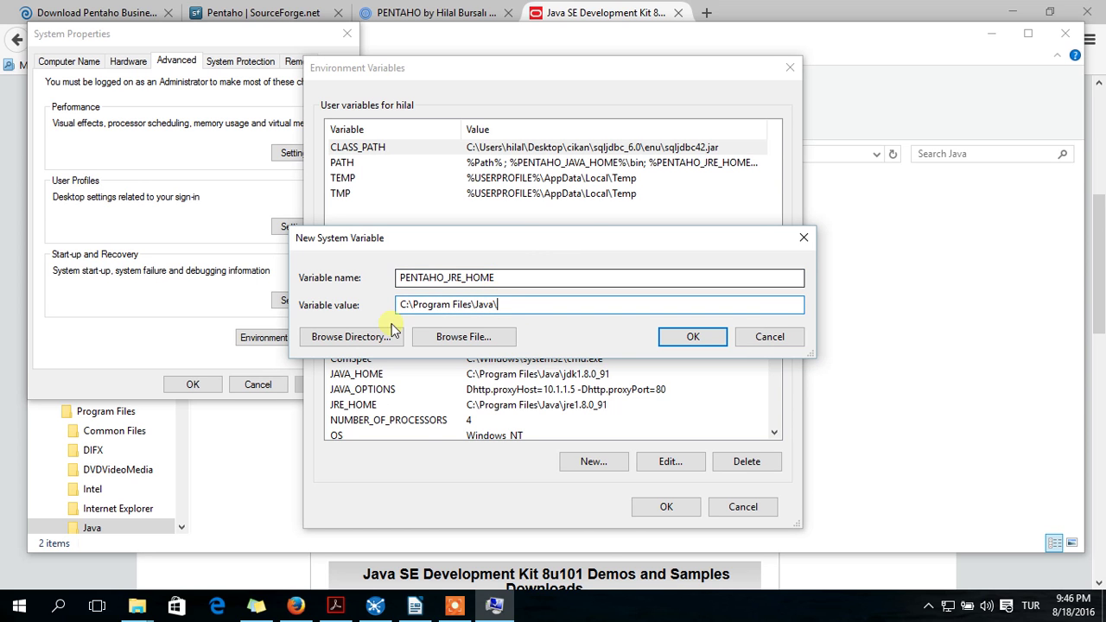
Set the value to C:\Program Files\Java\jre1.8.0_91 and save the variable.
click(388, 338)
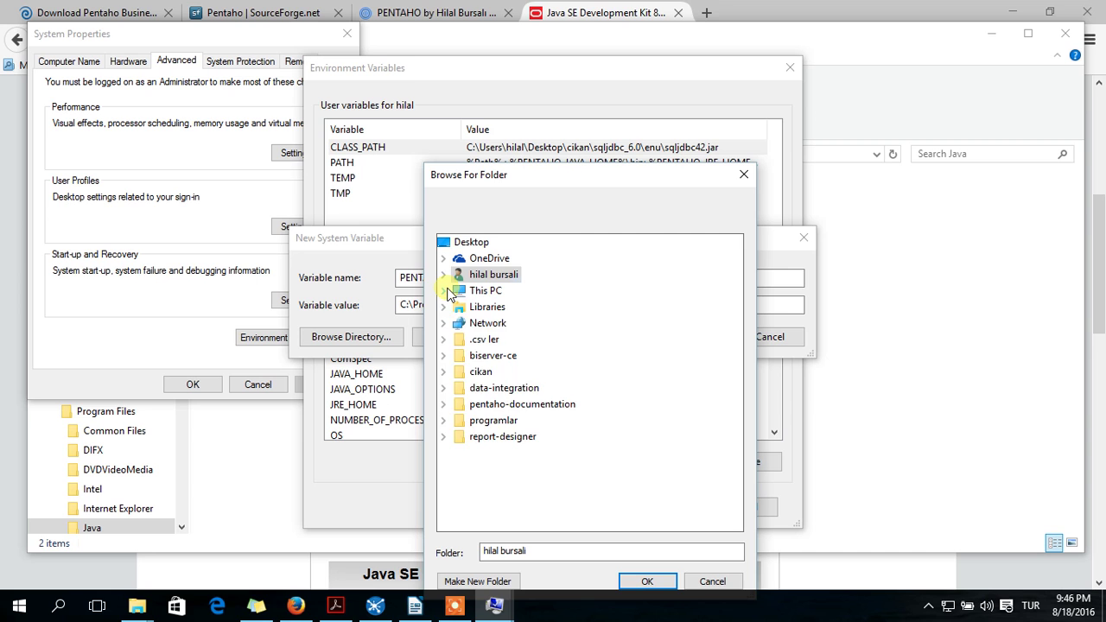
click(444, 290)
click(443, 408)
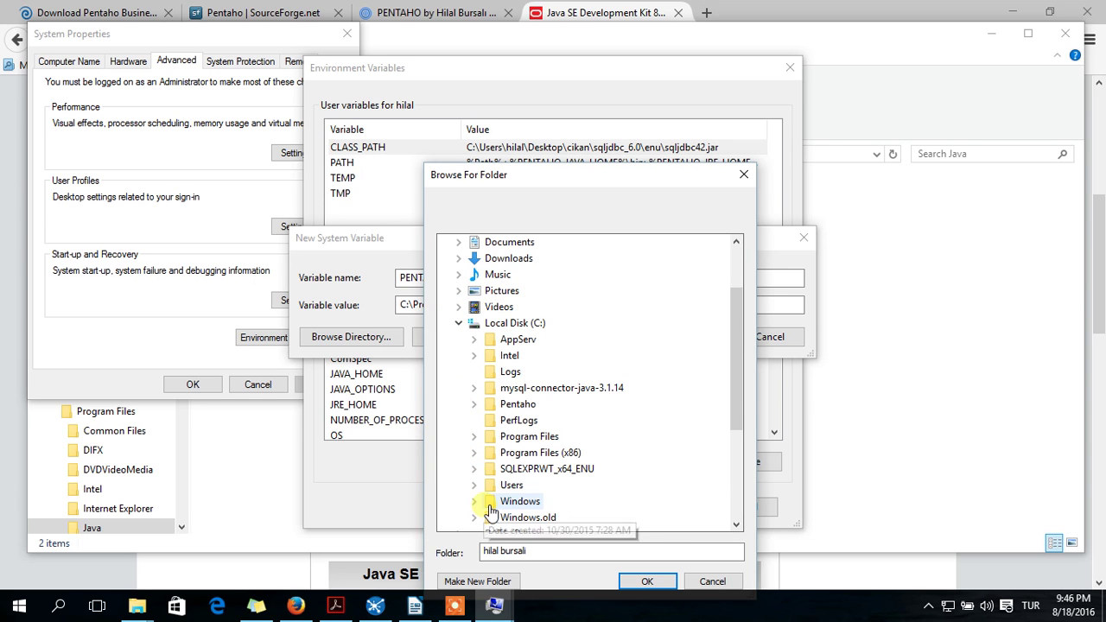
scroll(484, 451, down, 4)
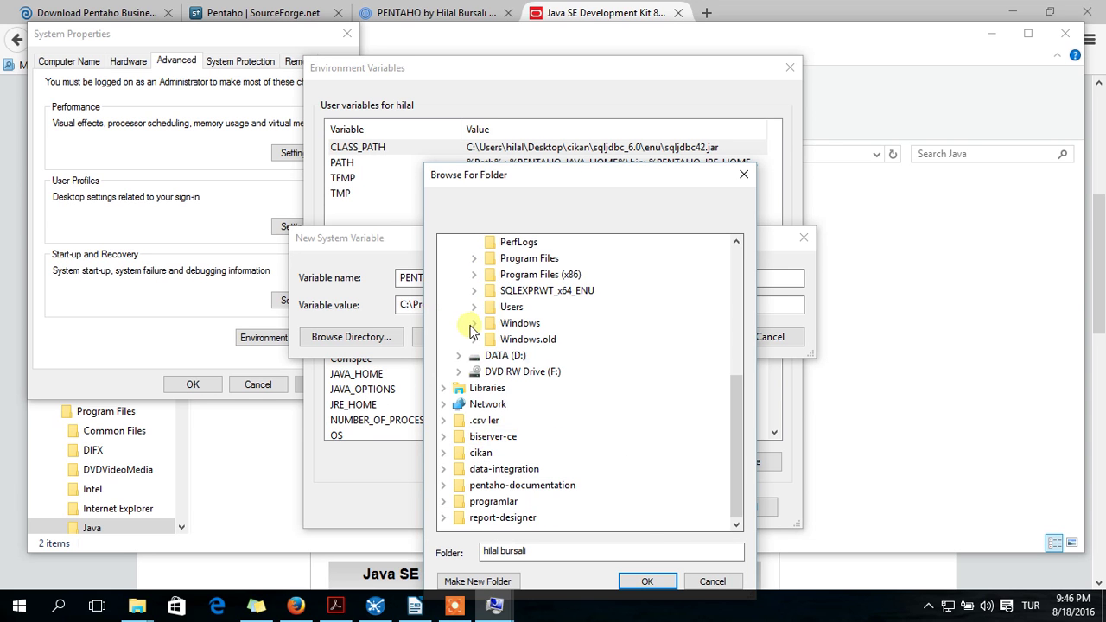
click(474, 259)
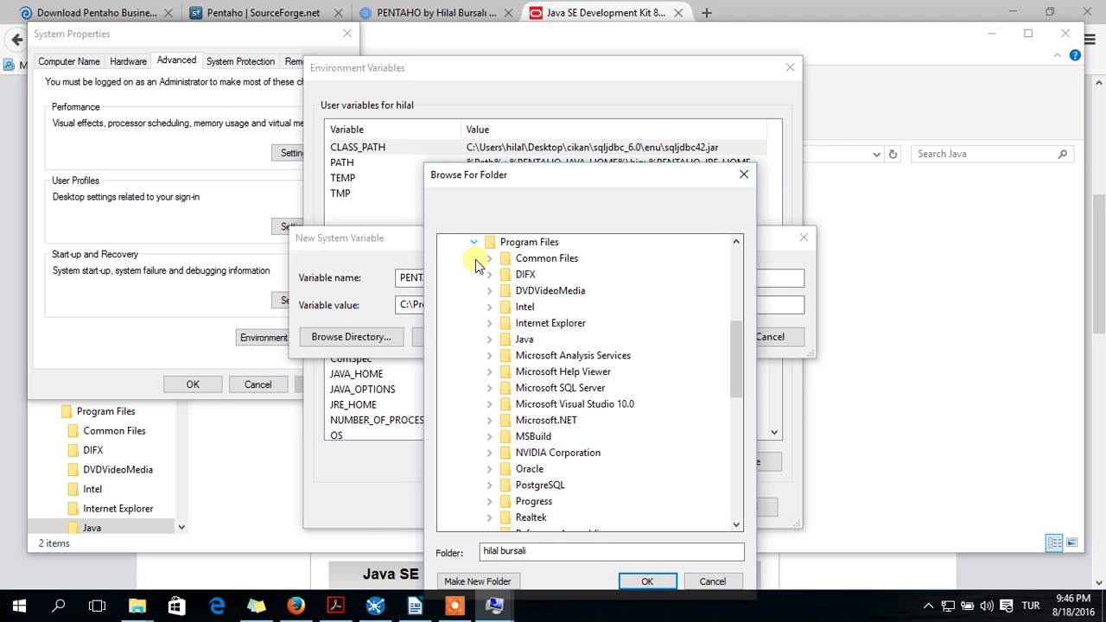
click(490, 339)
double_click(552, 372)
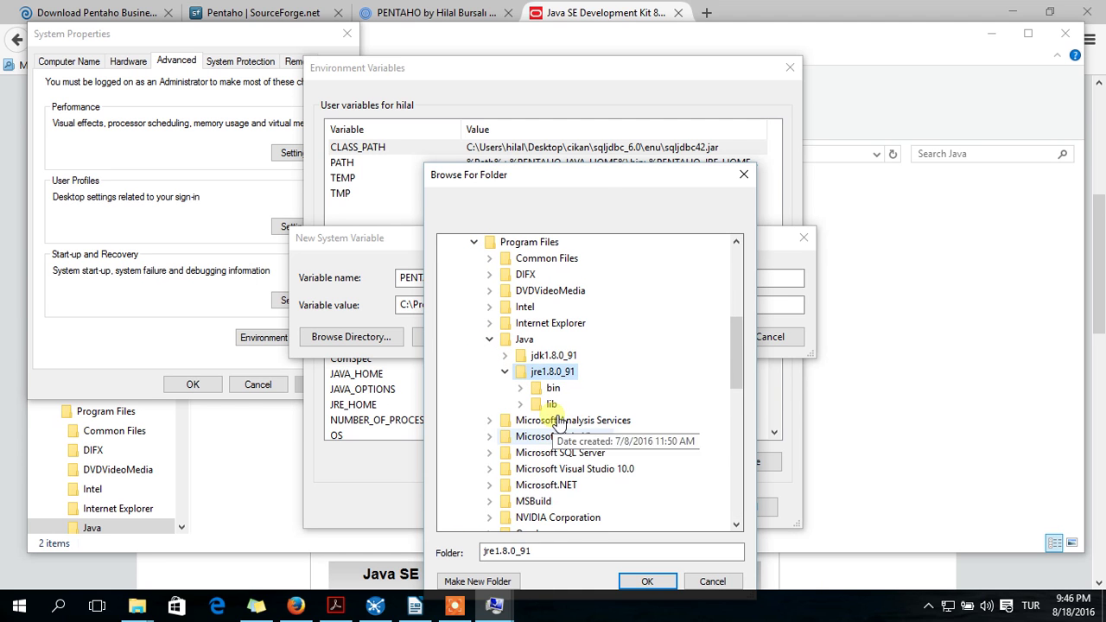
click(644, 580)
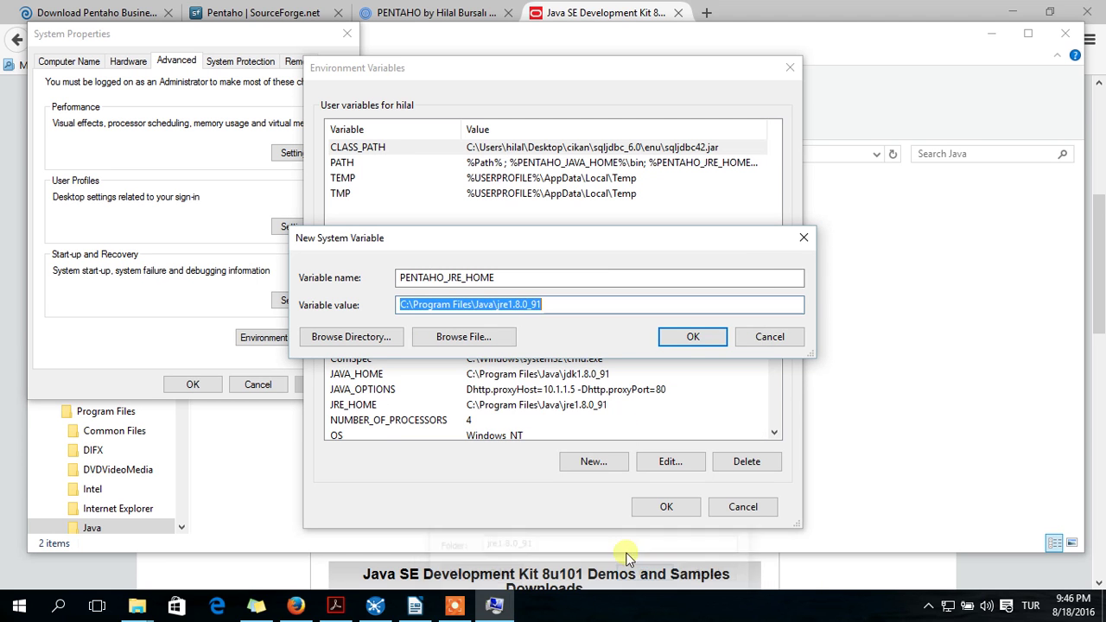
click(704, 337)
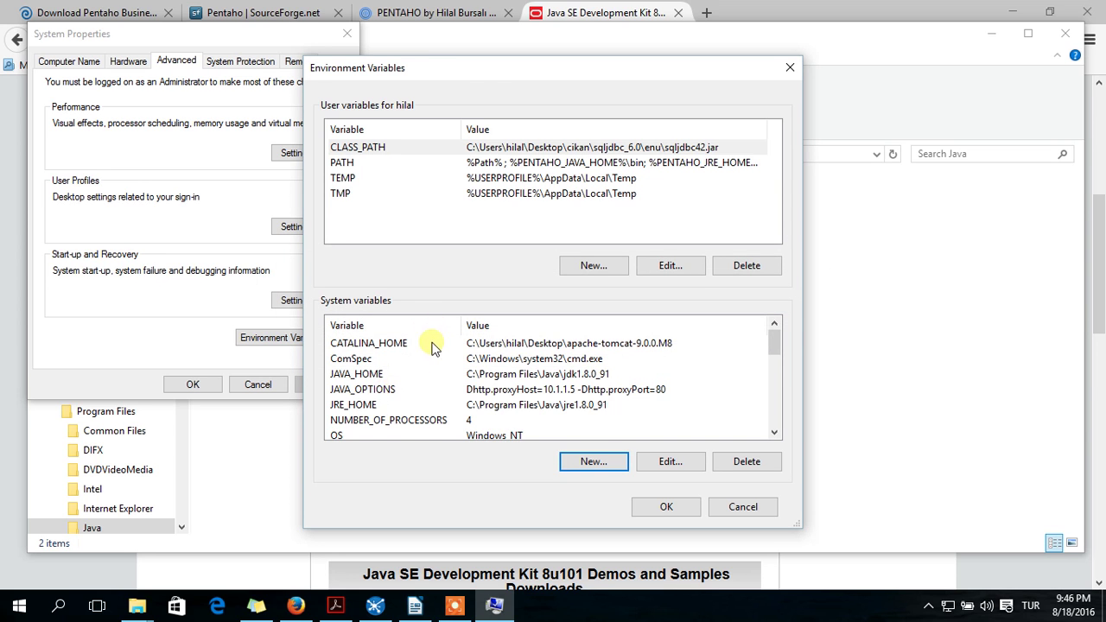
Open the system Path variable for editing.
scroll(406, 421, down, 3)
scroll(404, 420, down, 2)
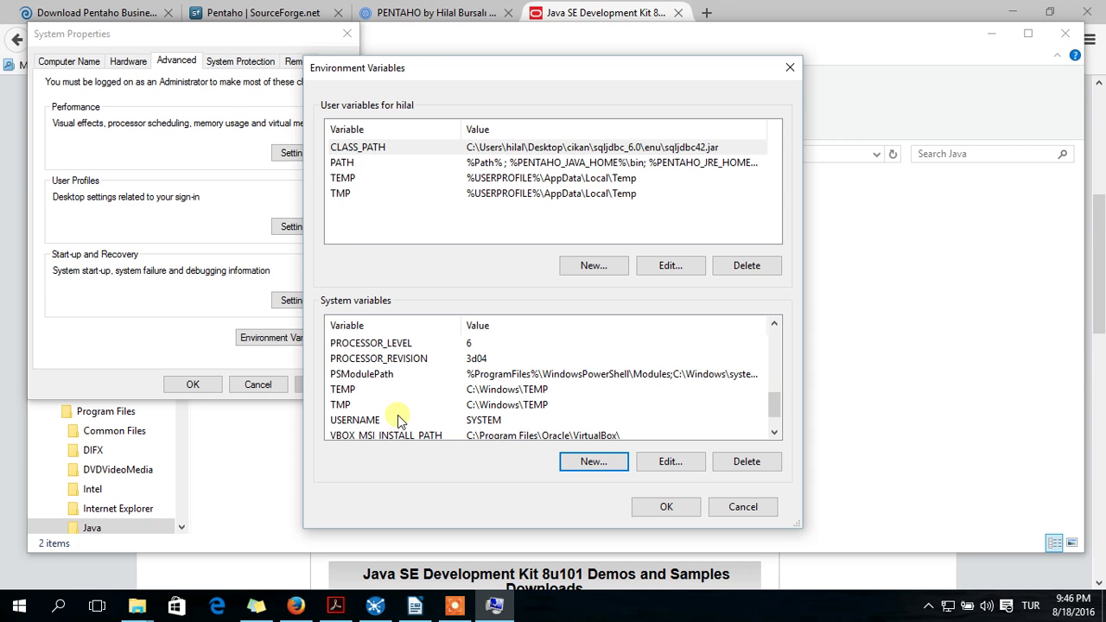
scroll(380, 421, down, 1)
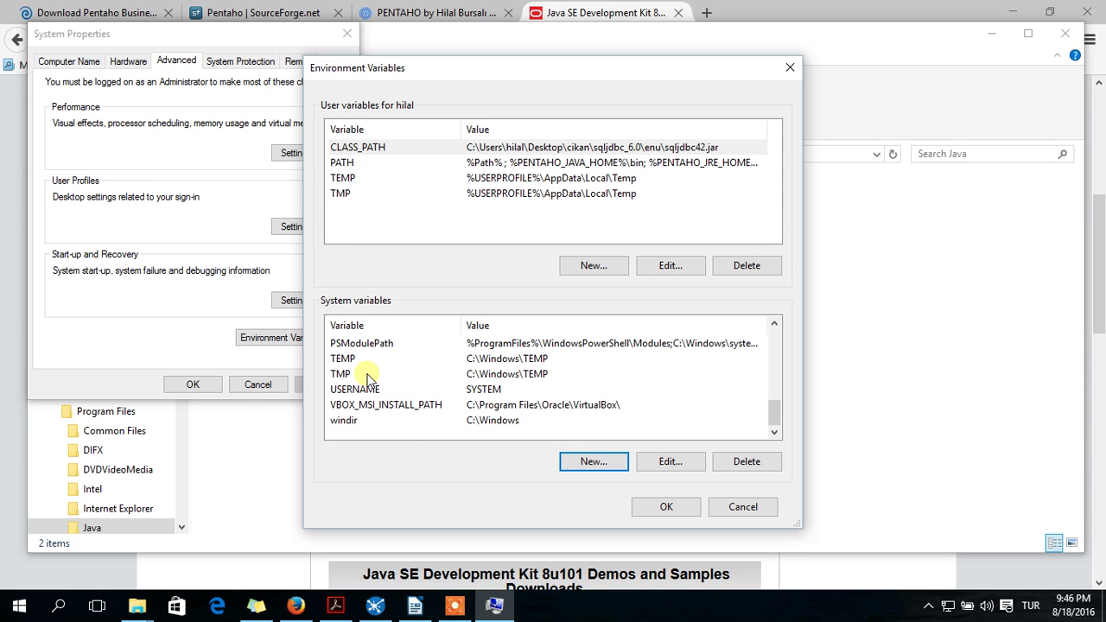
scroll(346, 380, up, 2)
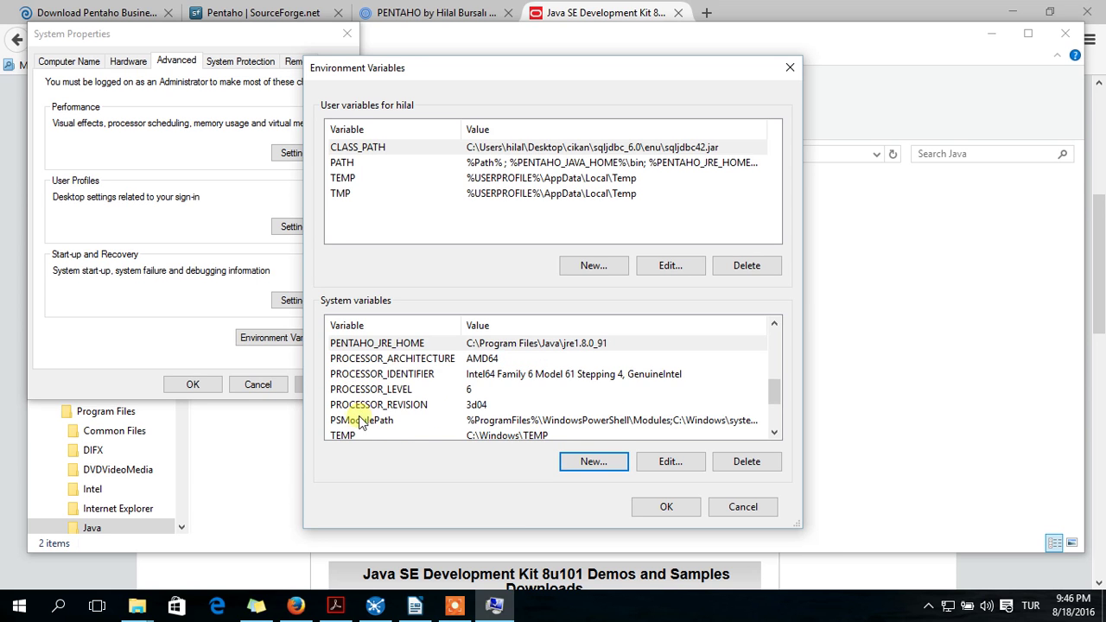
scroll(350, 397, up, 2)
click(344, 343)
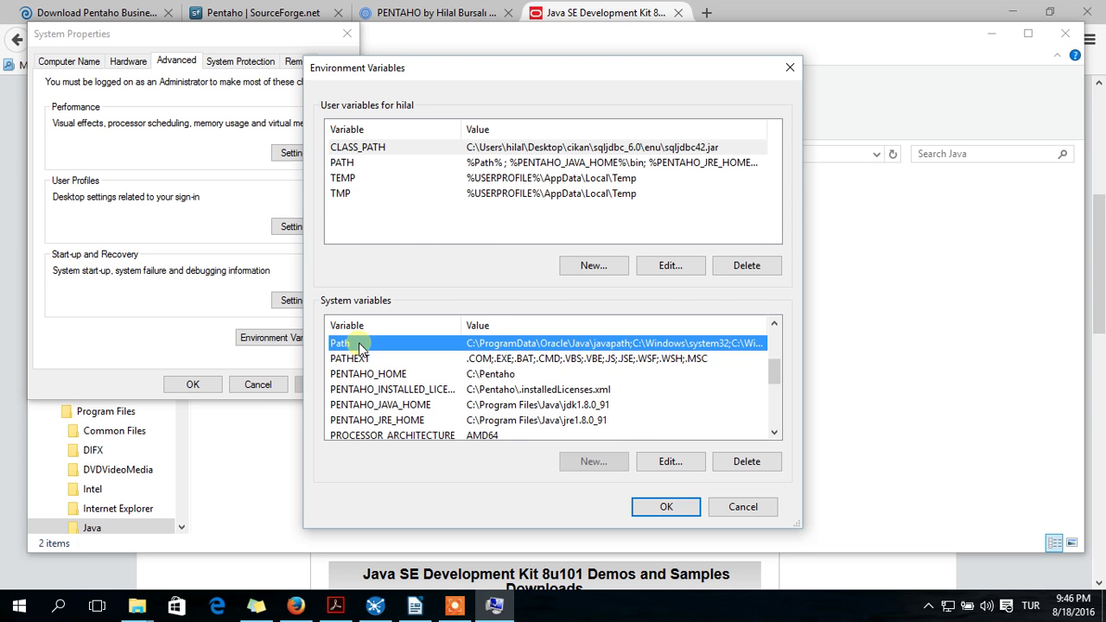
click(670, 469)
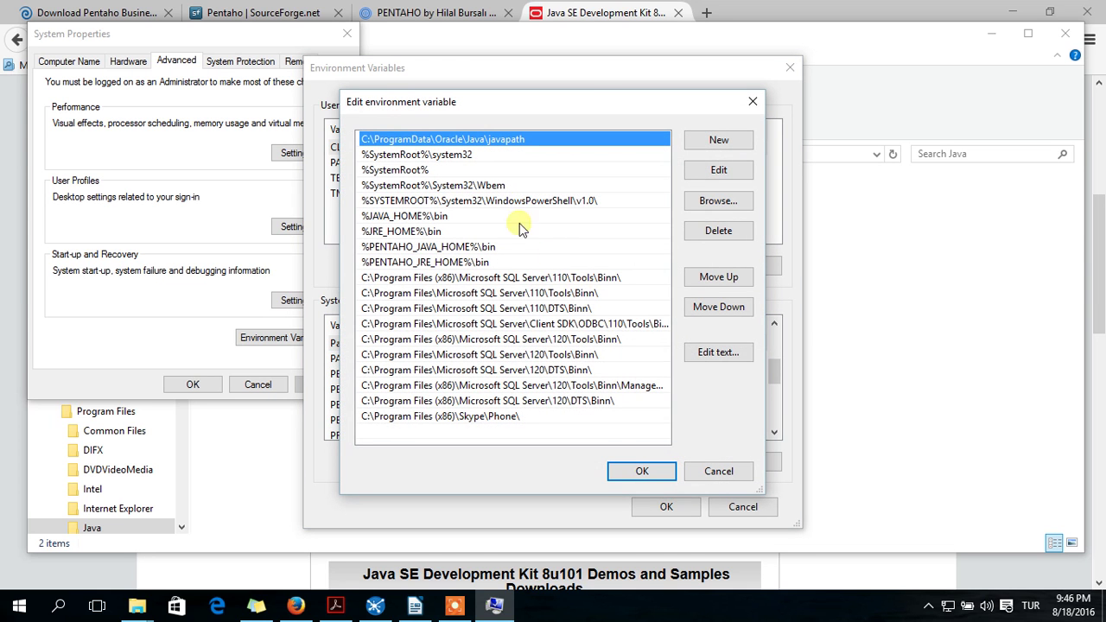
Review the PENTAHO_JAVA_HOME, PENTAHO_JRE_HOME, JAVA_HOME and JRE_HOME bin entries, then add an empty entry.
click(424, 247)
click(430, 261)
click(432, 247)
click(438, 263)
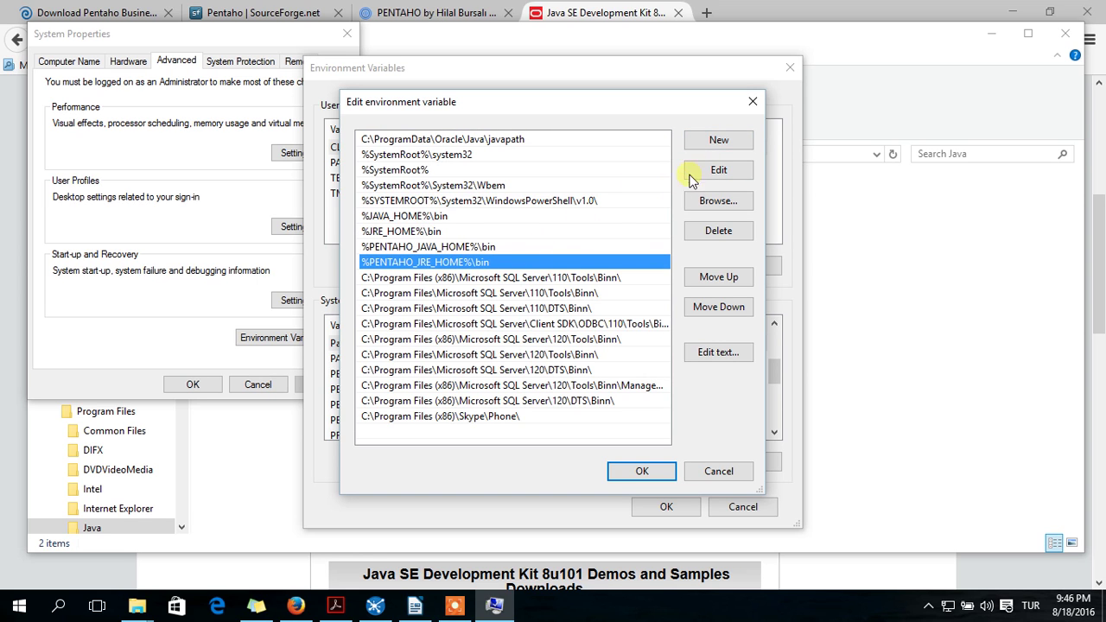
click(717, 140)
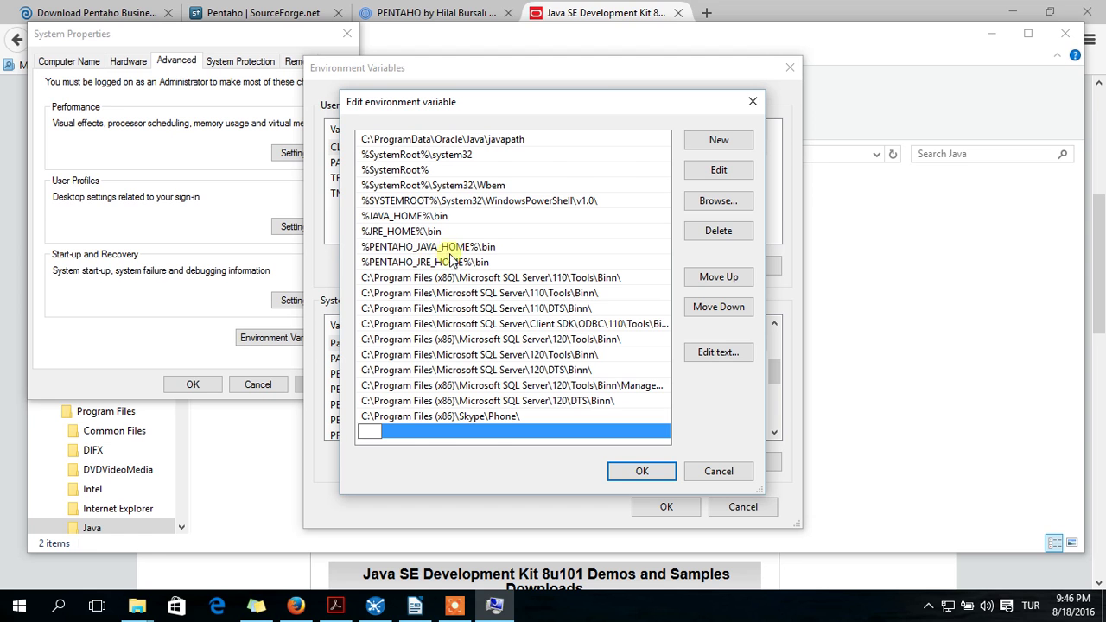
Accept the Path, Environment Variables and System Properties changes and close the Java folder.
click(661, 471)
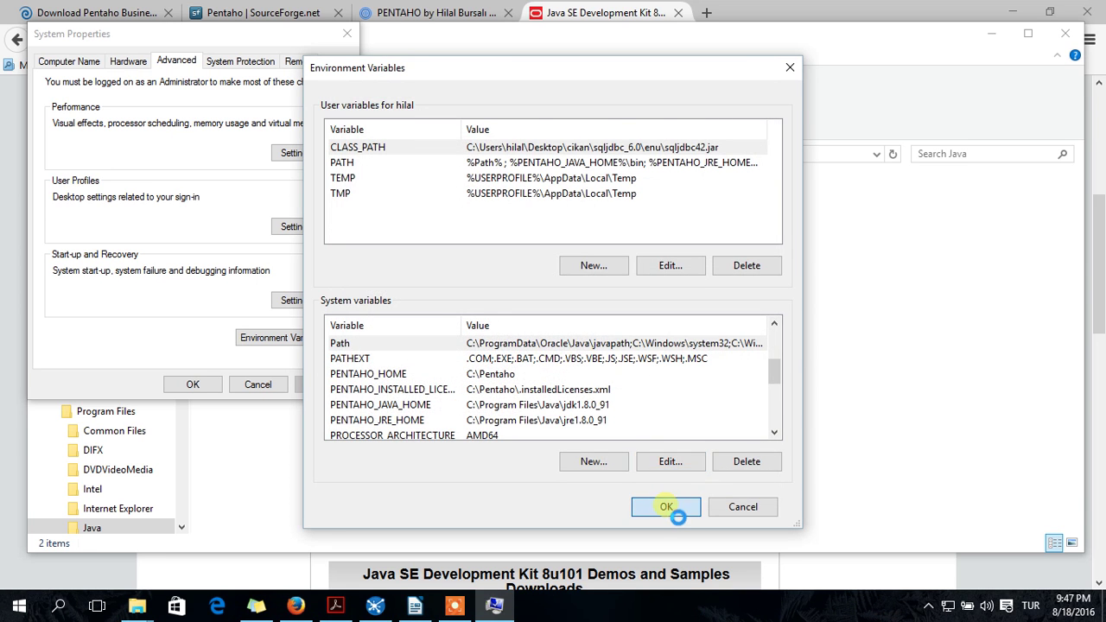
click(667, 507)
click(195, 383)
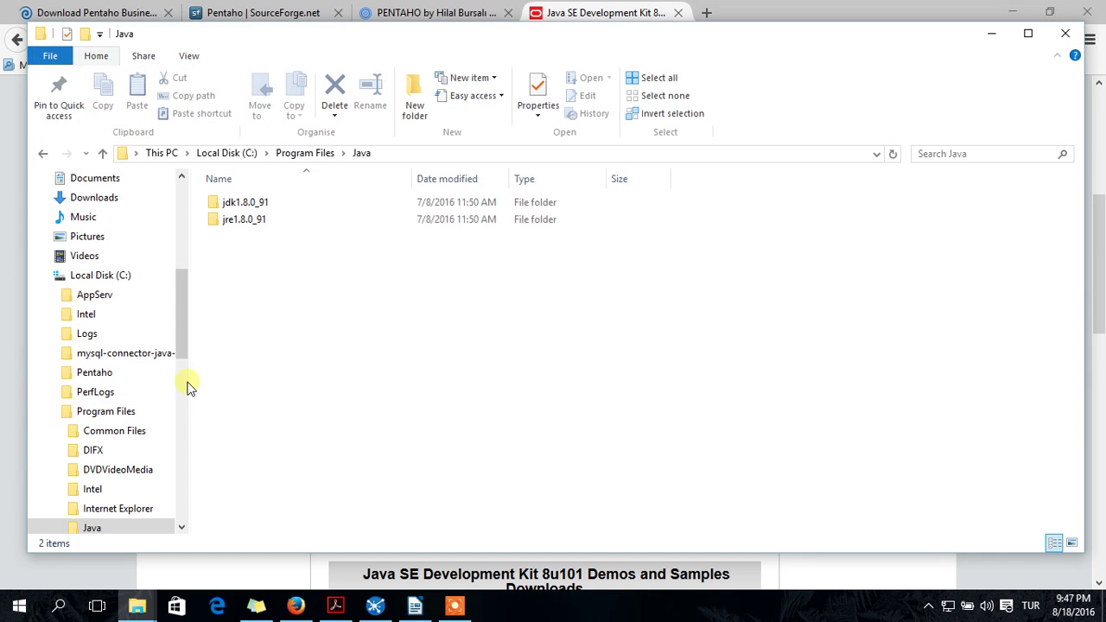
click(1065, 33)
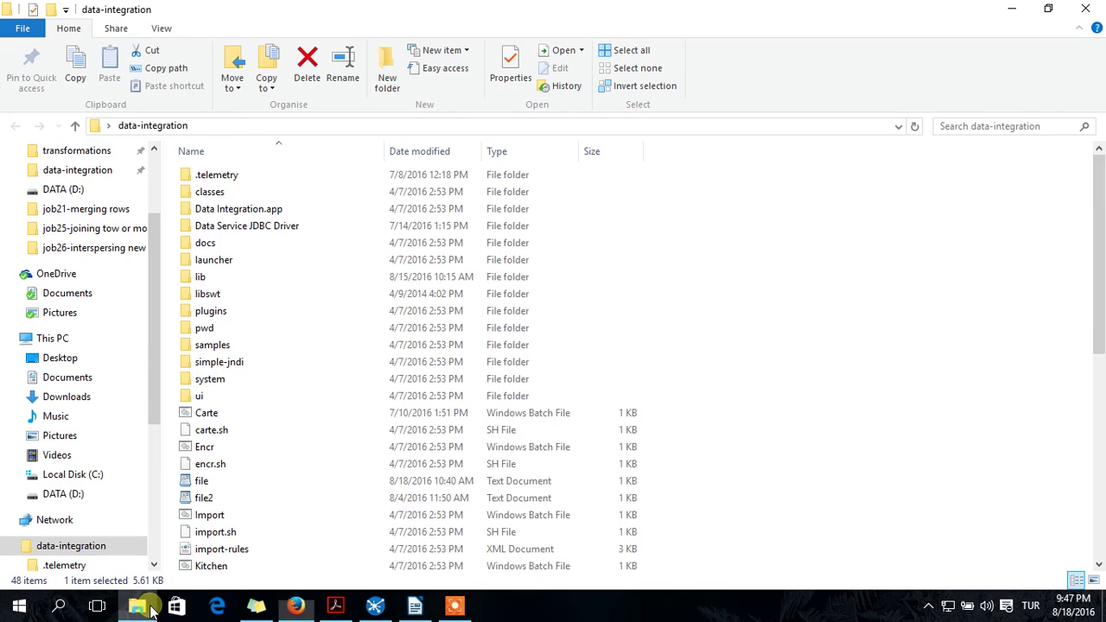
Run Spoon.bat from the data-integration folder and minimize Explorer.
click(138, 605)
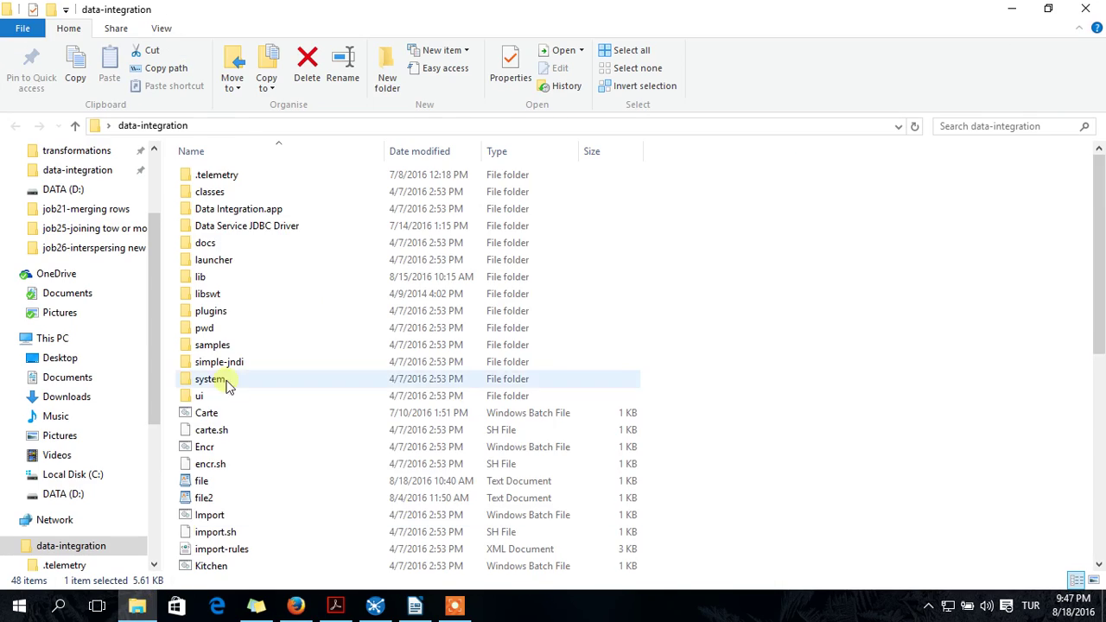
scroll(230, 383, down, 8)
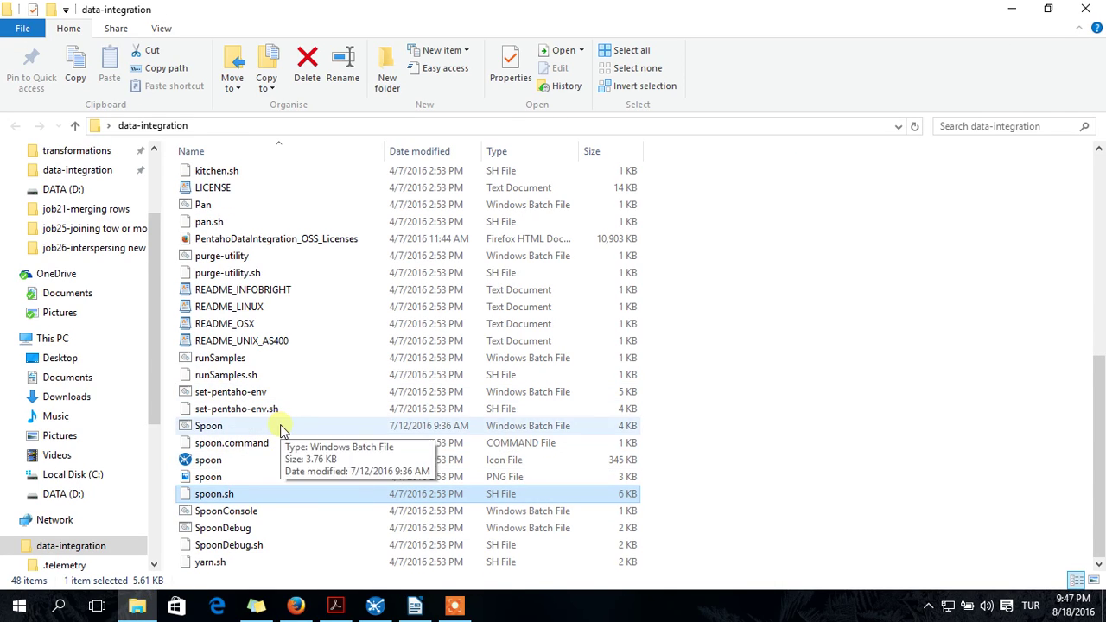
double_click(279, 426)
click(1012, 8)
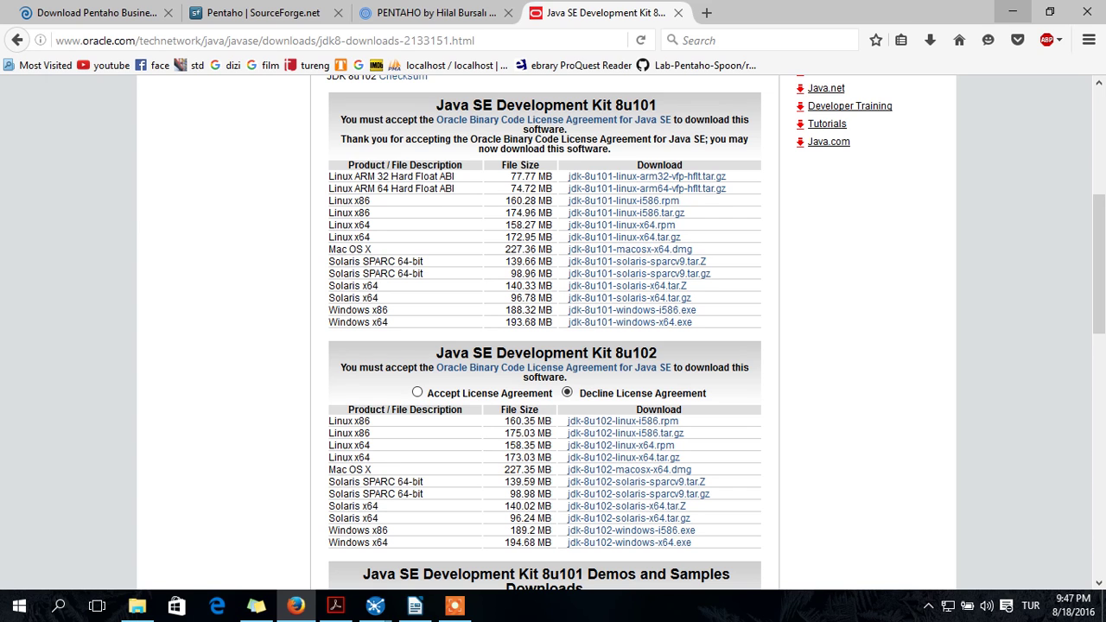
Advance the Pentaho Prezi presentation to the Spoon.bat and Spoon.sh Java options slide.
click(260, 12)
click(432, 12)
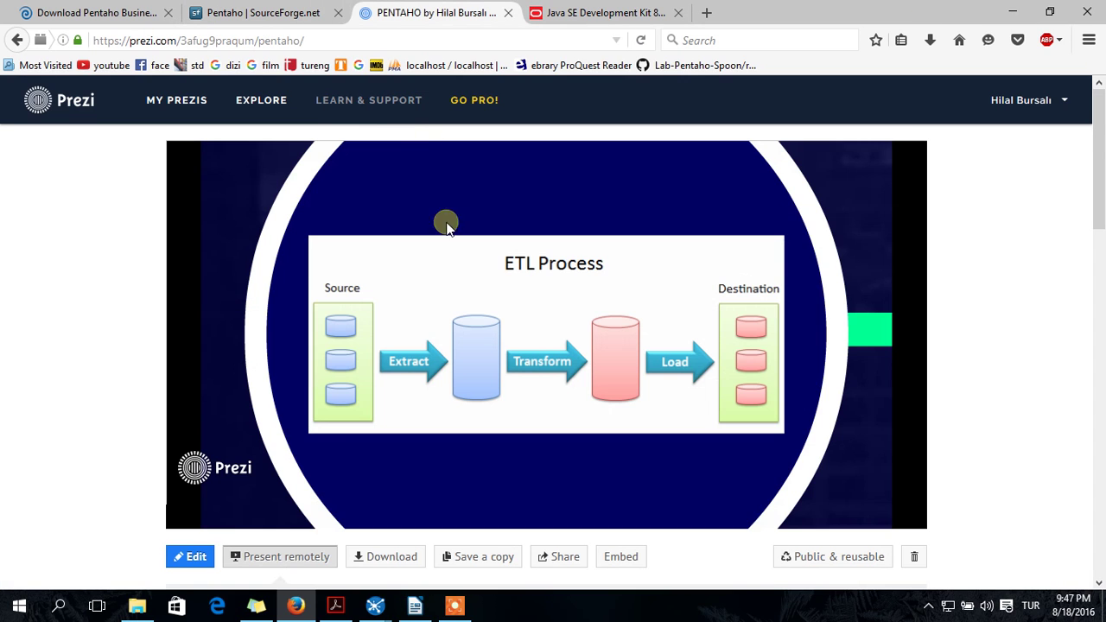
mouse_move(674, 501)
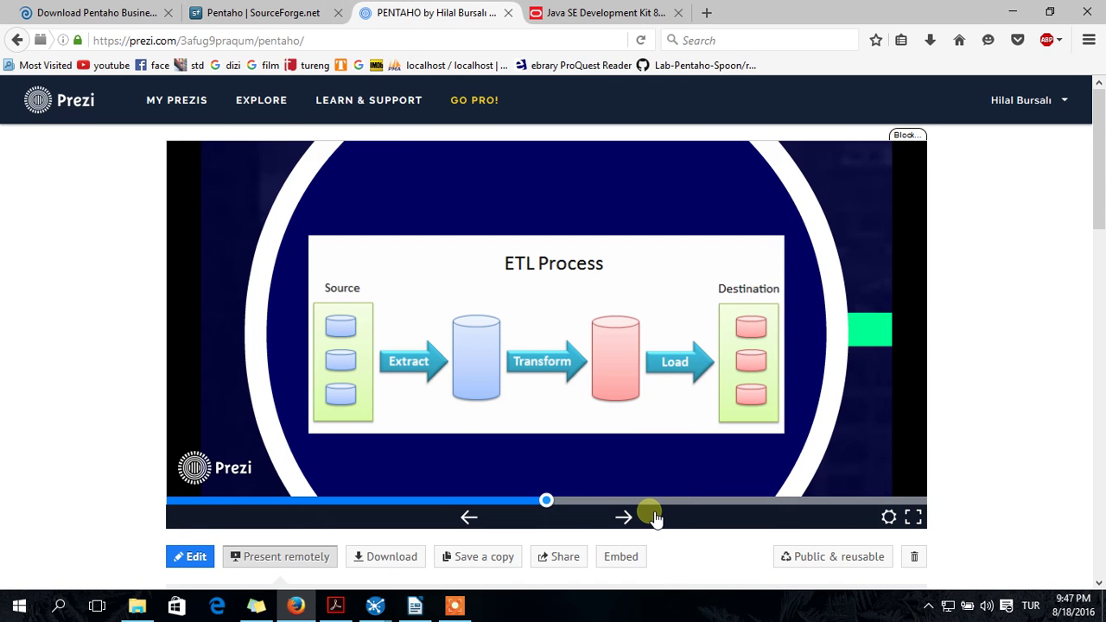
click(654, 517)
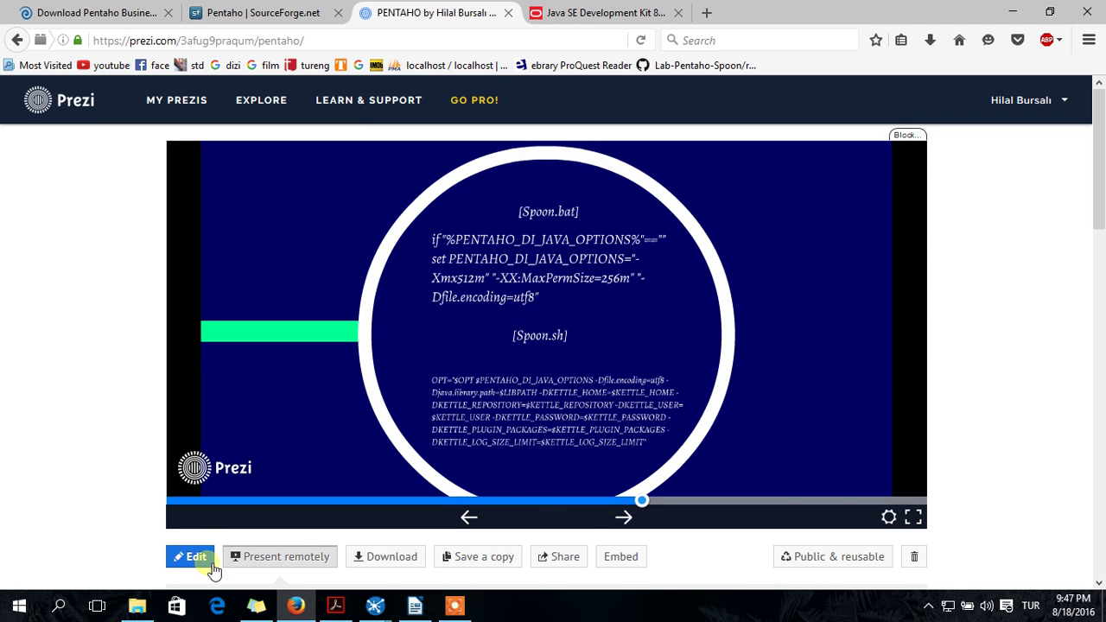
Open Spoon.bat from the data-integration folder in Notepad++.
click(138, 609)
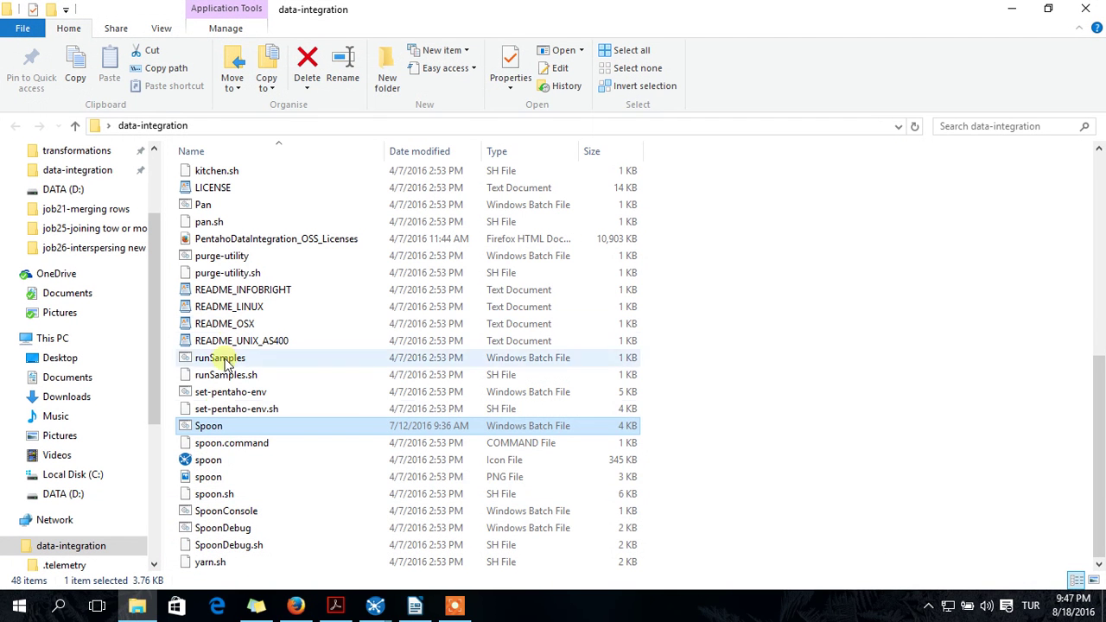
click(231, 428)
right_click(230, 427)
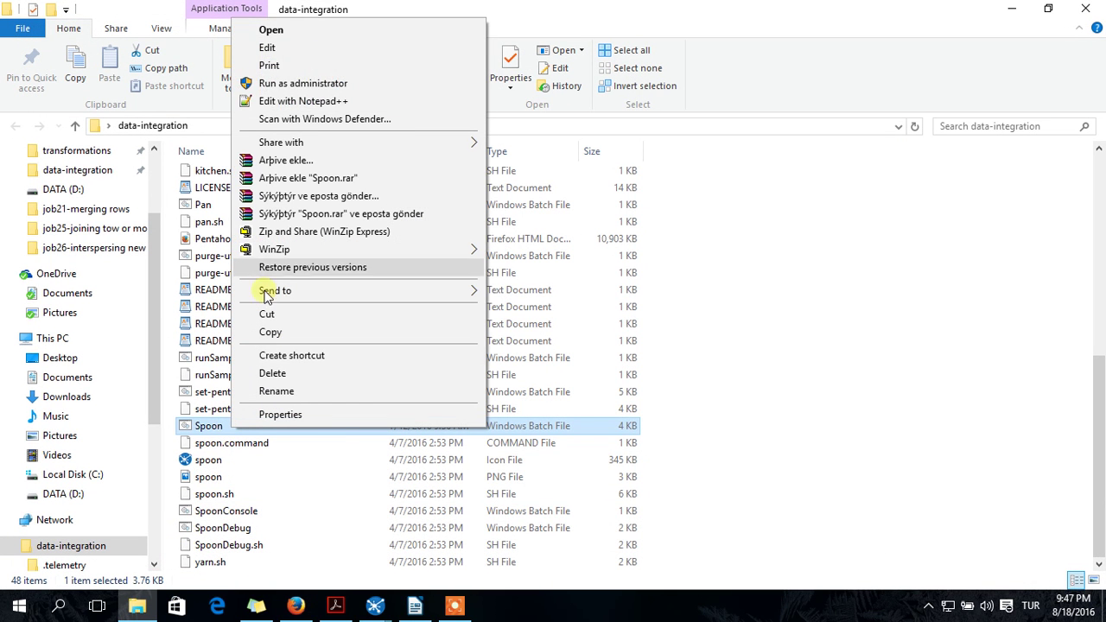
click(318, 102)
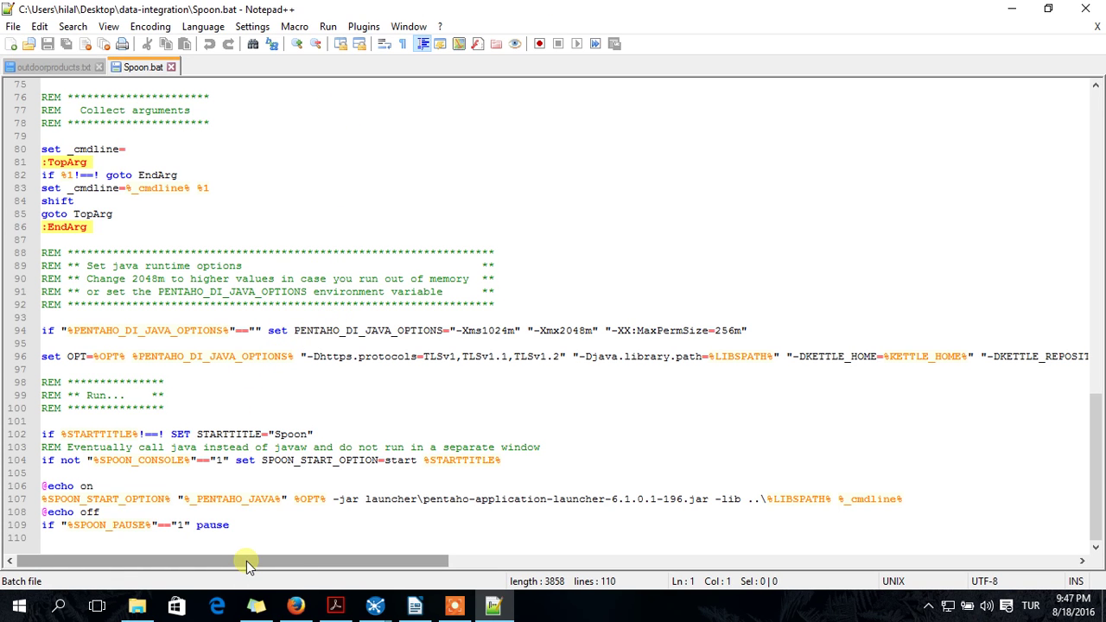
Select the PENTAHO_DI_JAVA_OPTIONS line 94, compare it with the Prezi slide, then minimize the editor.
drag(750, 330, 53, 330)
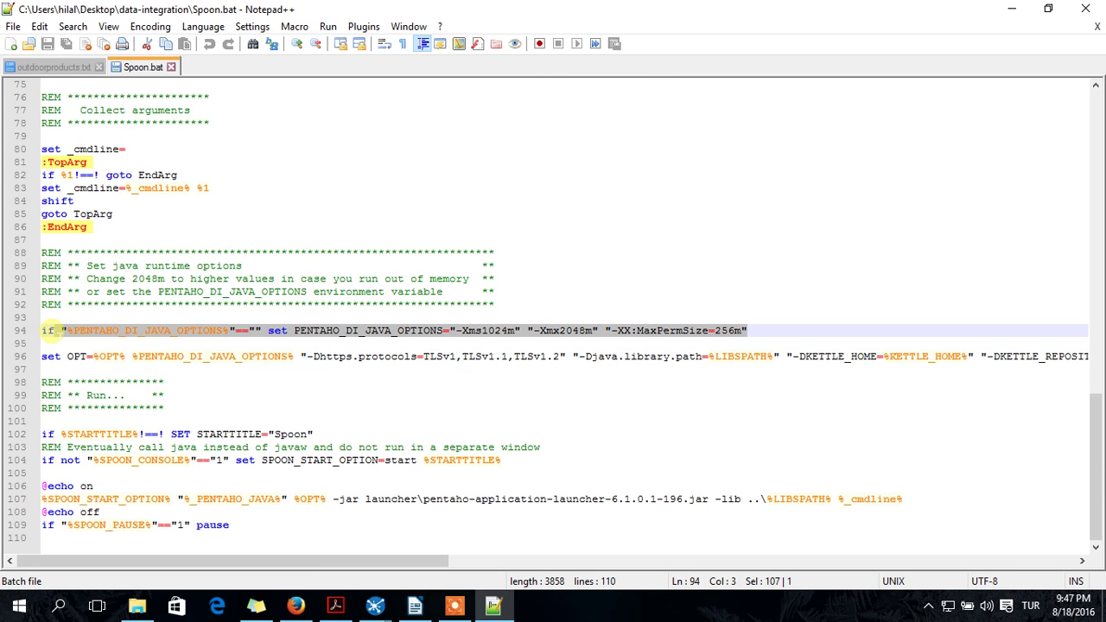
click(295, 605)
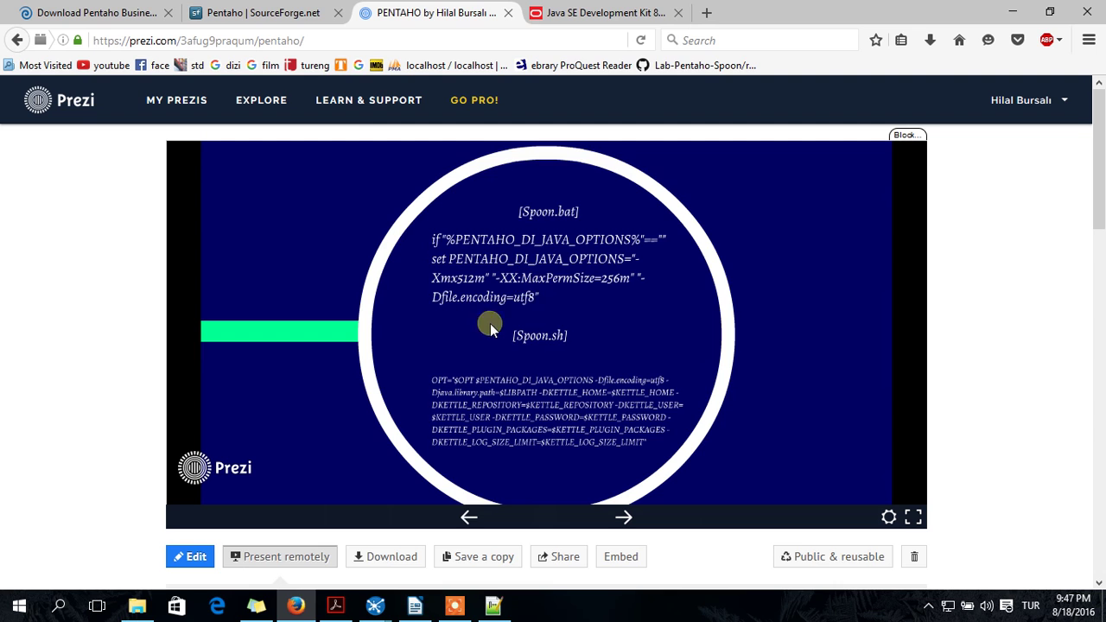
click(494, 605)
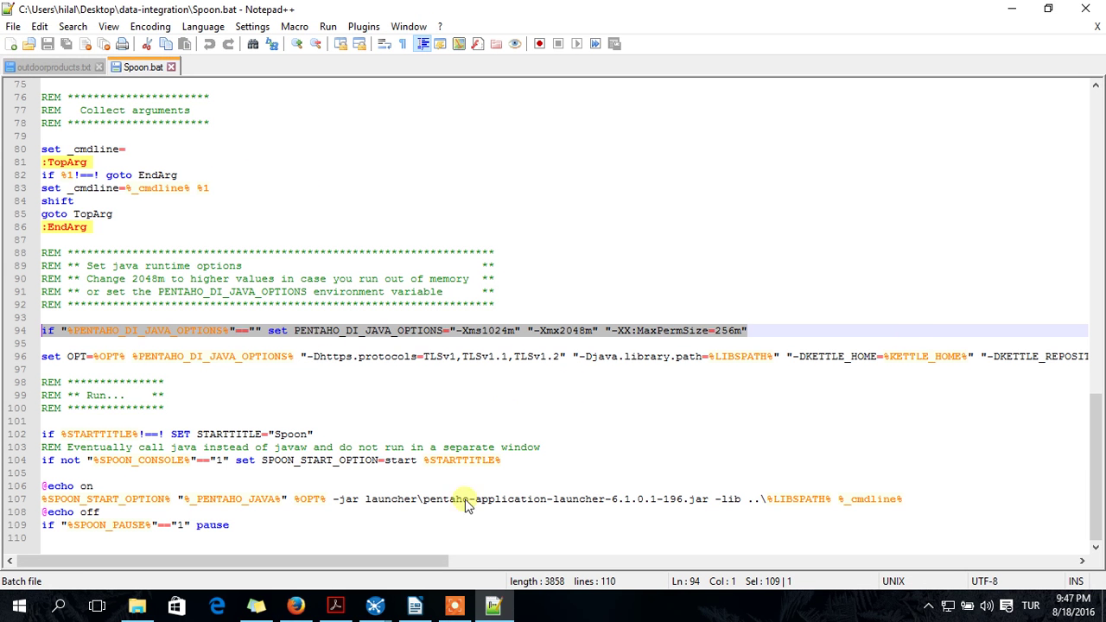
click(493, 605)
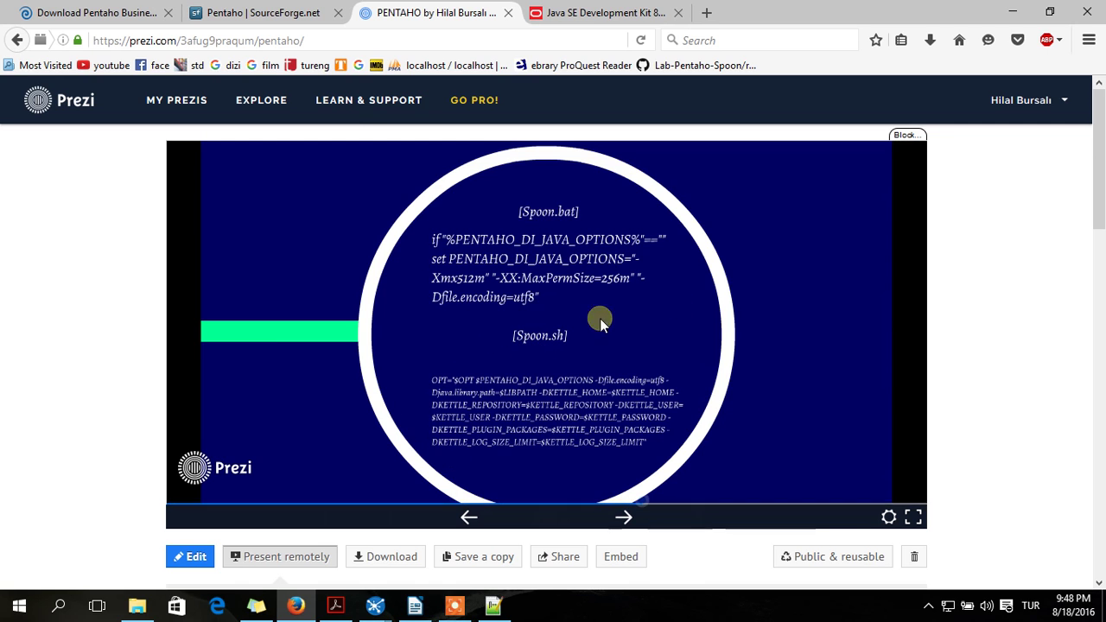
mouse_move(734, 494)
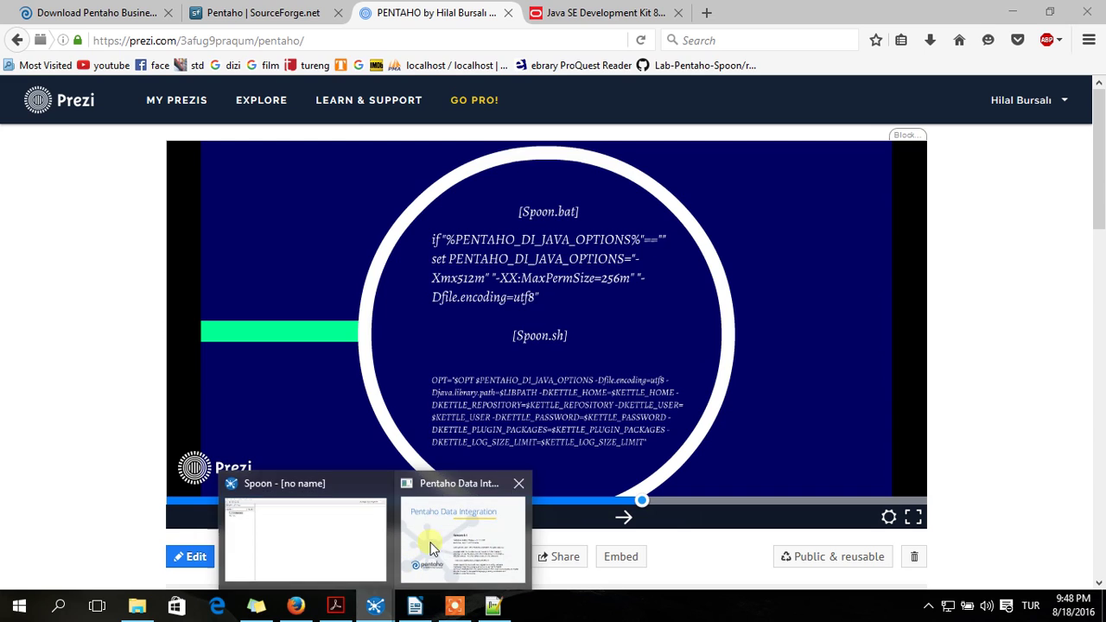
Minimize the browser and folder windows and bring the unnamed Spoon window to the front.
click(1011, 11)
click(1008, 8)
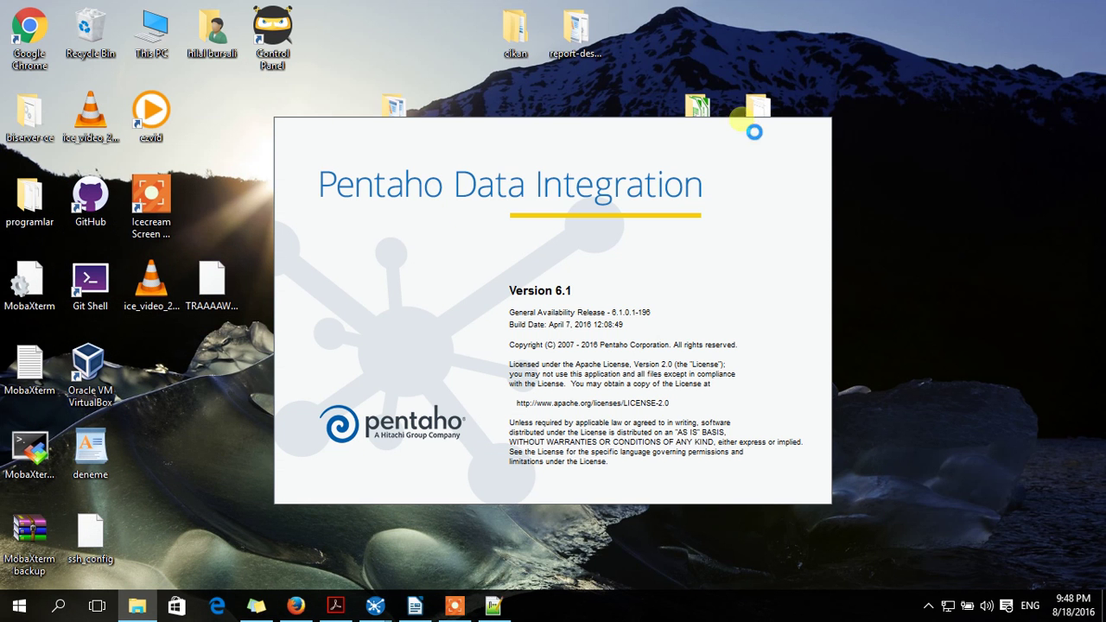
mouse_move(374, 605)
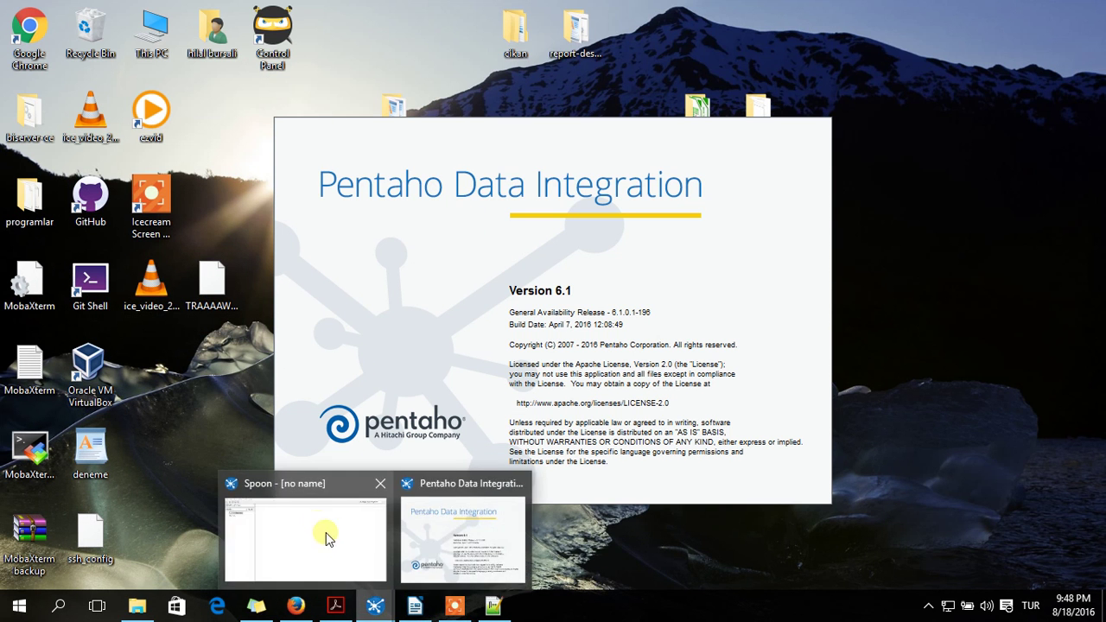
click(323, 518)
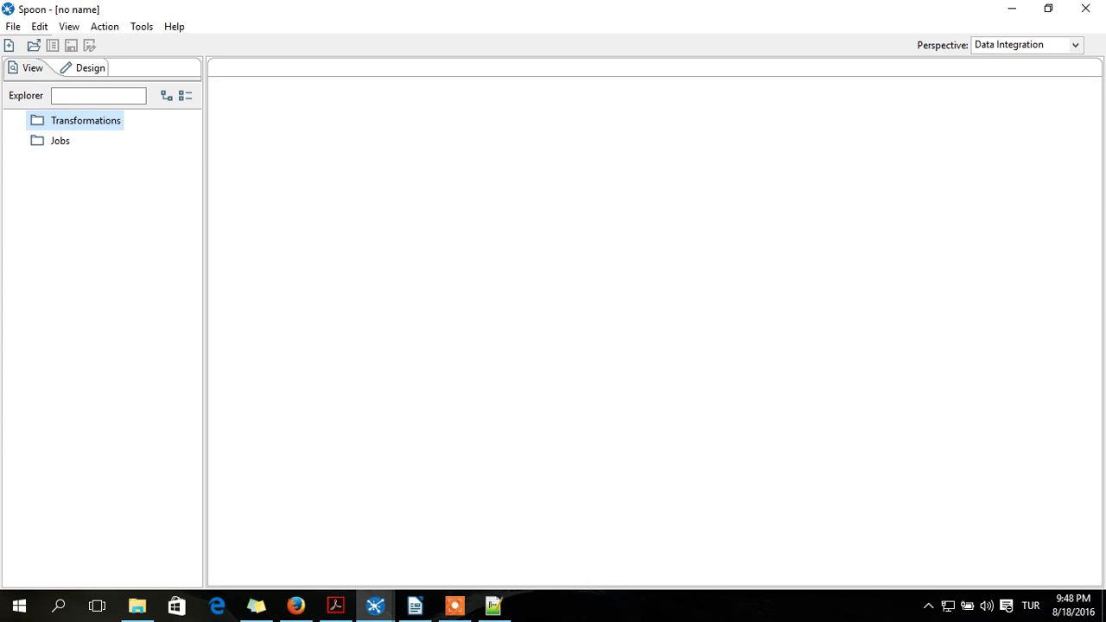